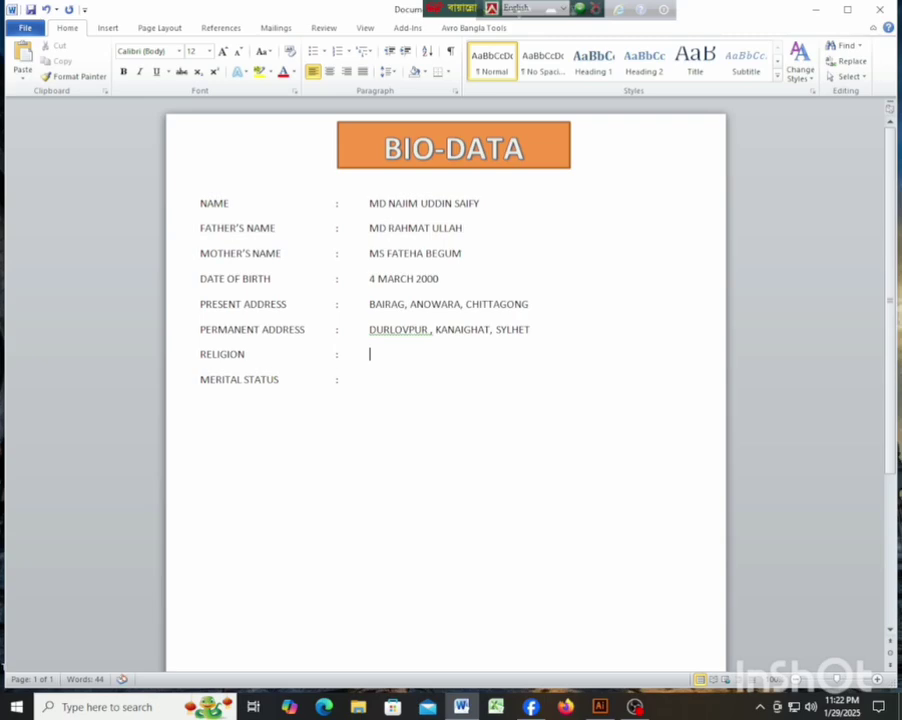
Step: Fill in ISLAM as the religion and SINGLE as the marital status
text(ISLAM)
click(353, 381)
key(Tab)
text(S)
text(ING)
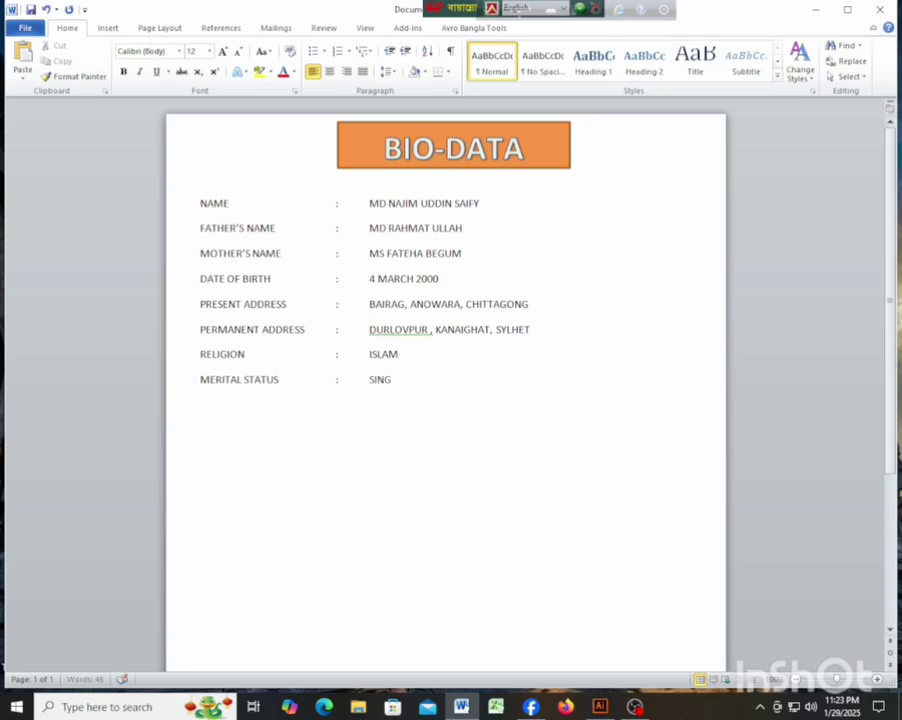
text(LE)
Step: Add a new line reading GROUP OF BLOOD : (A+), with its colon and value aligned to the entries above
key(Return)
text(B)
key(BackSpace)
text(GROUP OF )
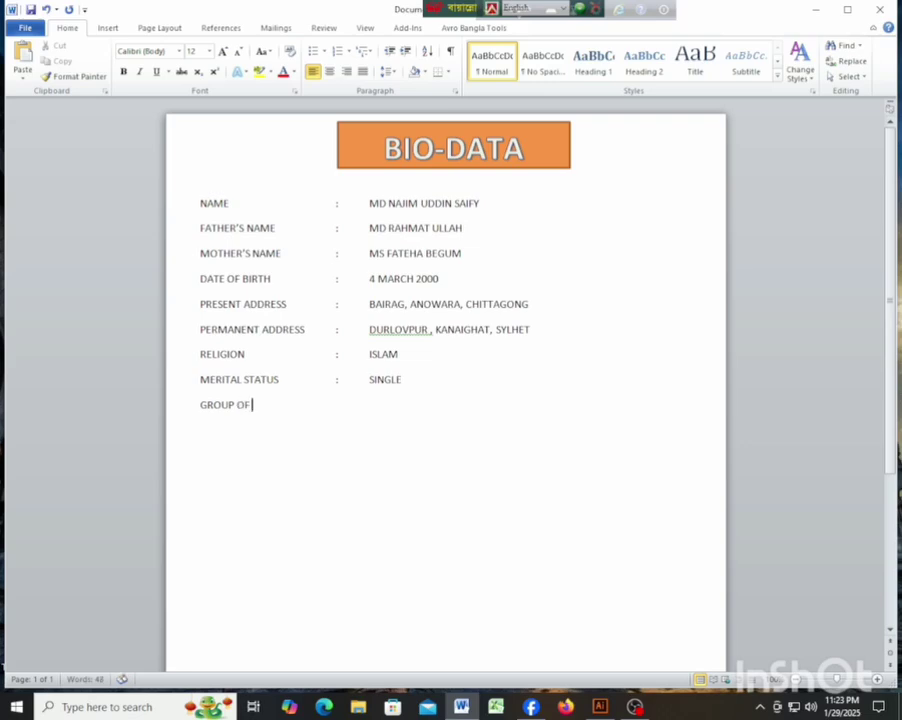
text(BLOOD:)
key(BackSpace)
key(Tab)
key(Tab)
text(:)
text((A+))
key(BackSpace)
key(BackSpace)
text(+))
Step: Add the heading EDUCATIONAL QUALIFICATION: on a new line below the blood group
key(Return)
text(EDUC)
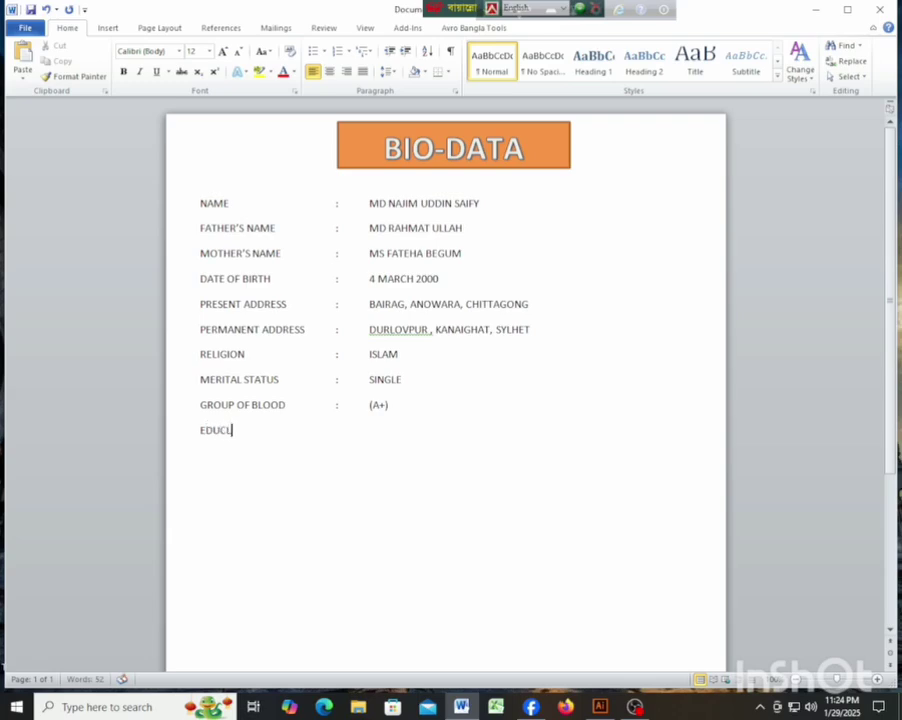
text(ATIONAL QUALIFIC)
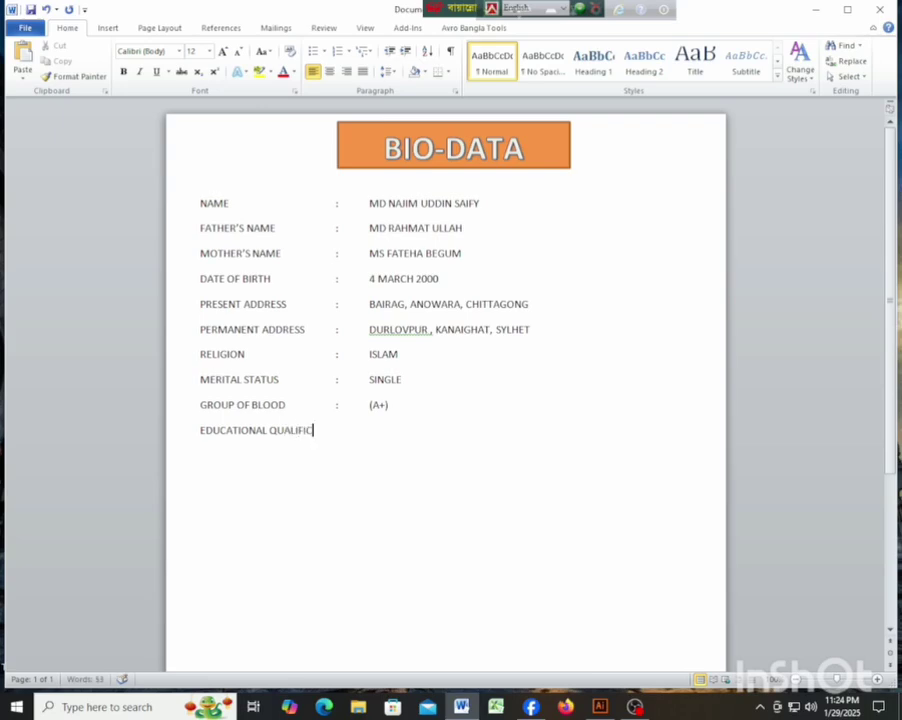
text(ATION:)
Step: Insert a table with four columns and four rows below the EDUCATIONAL QUALIFICATION heading
key(Return)
click(109, 30)
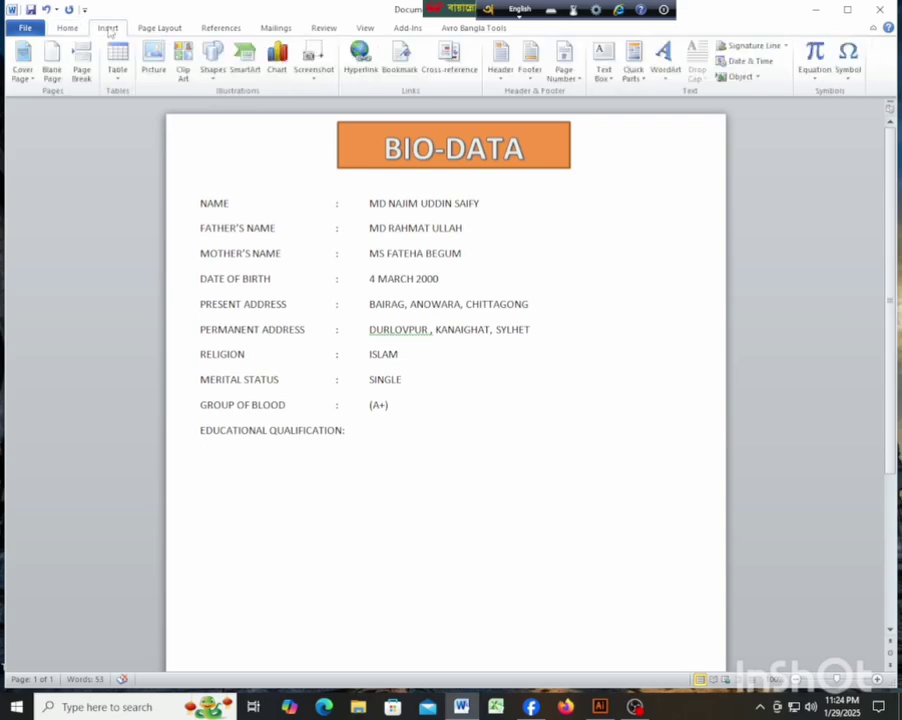
click(117, 65)
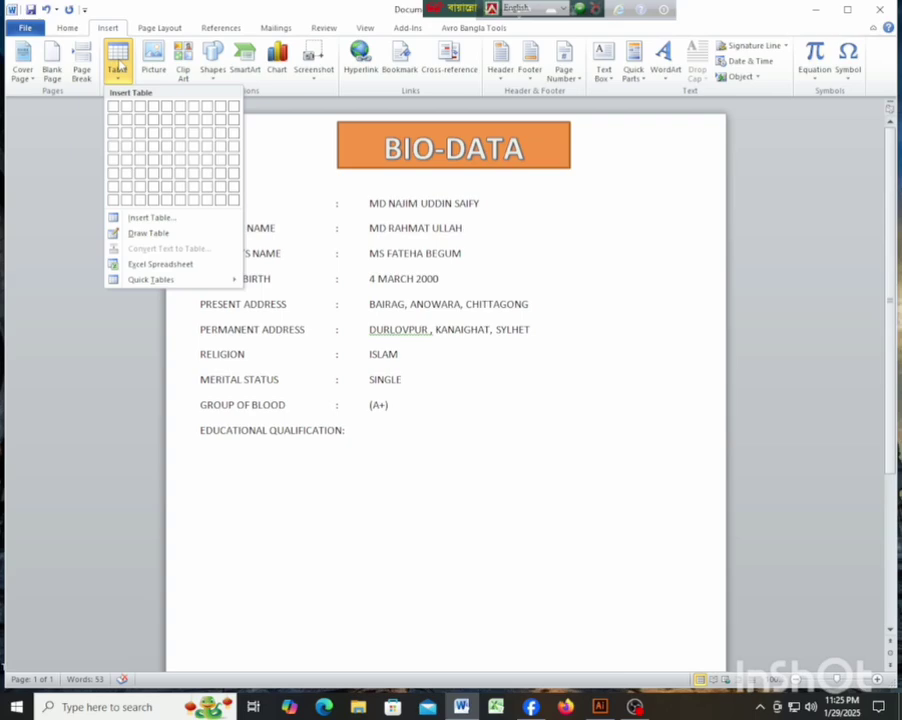
click(152, 148)
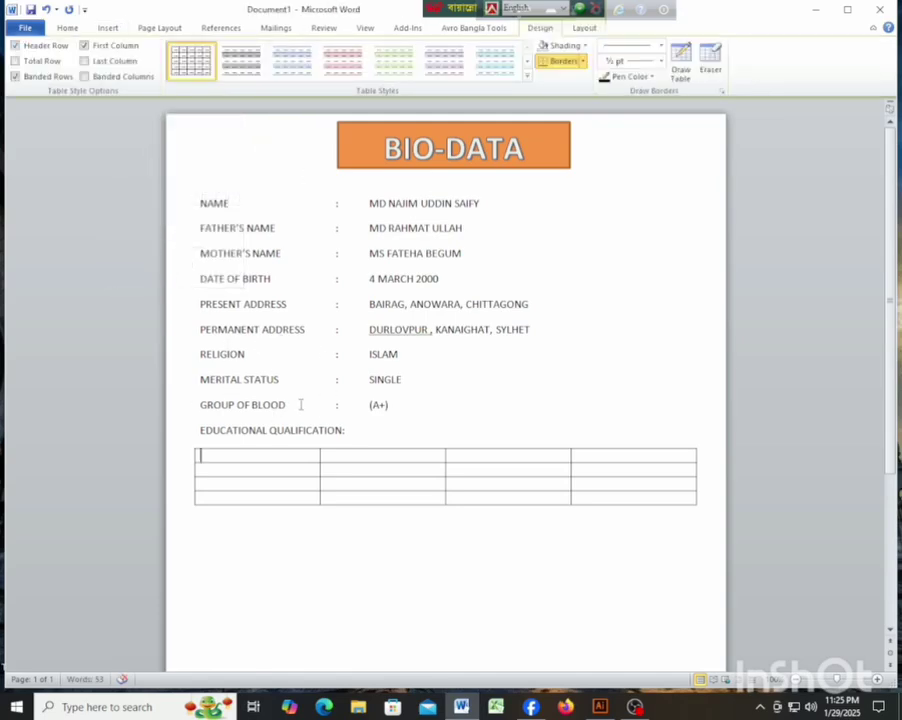
scroll(299, 402, down, 1)
scroll(300, 404, up, 1)
click(72, 29)
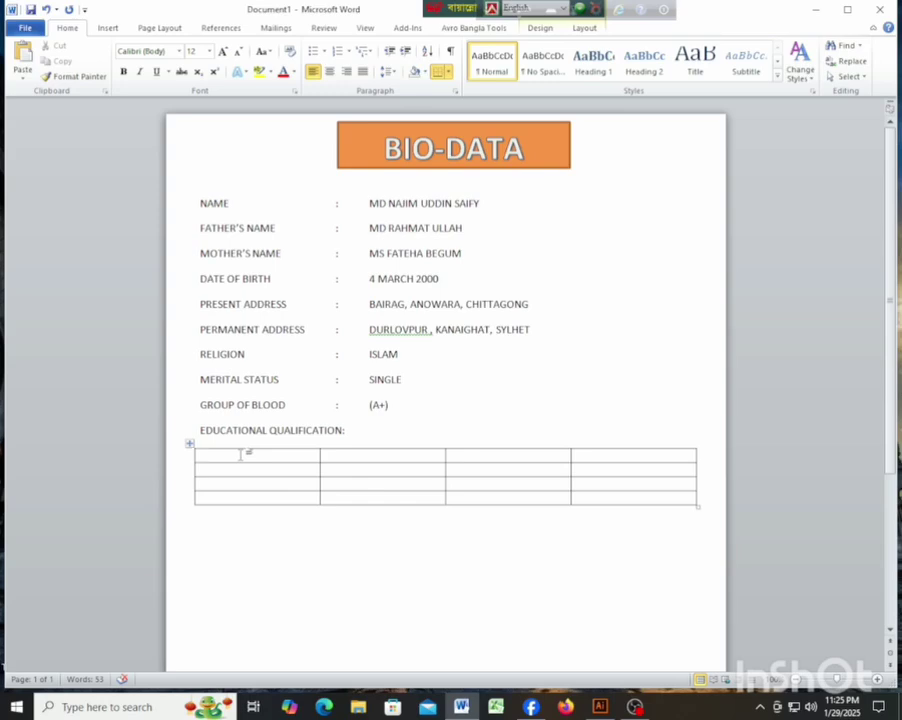
Step: Label the first two columns of the table EXAM and COLLEGE / UNIVERSITY
text(EC)
key(BackSpace)
text(XAM)
click(365, 461)
text(CO)
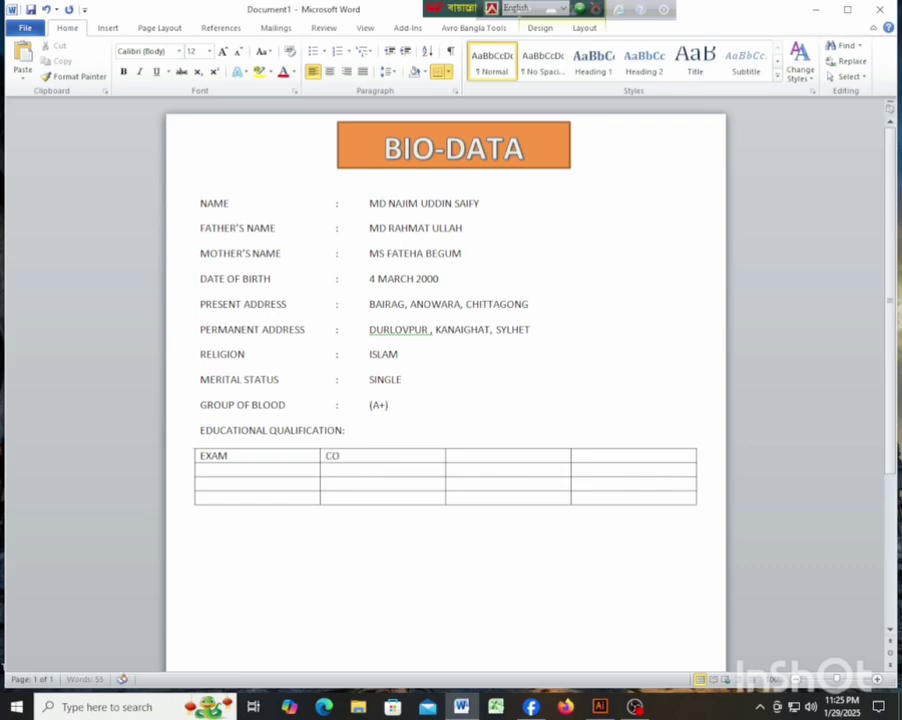
text(LLEGE / UNIVERSITY)
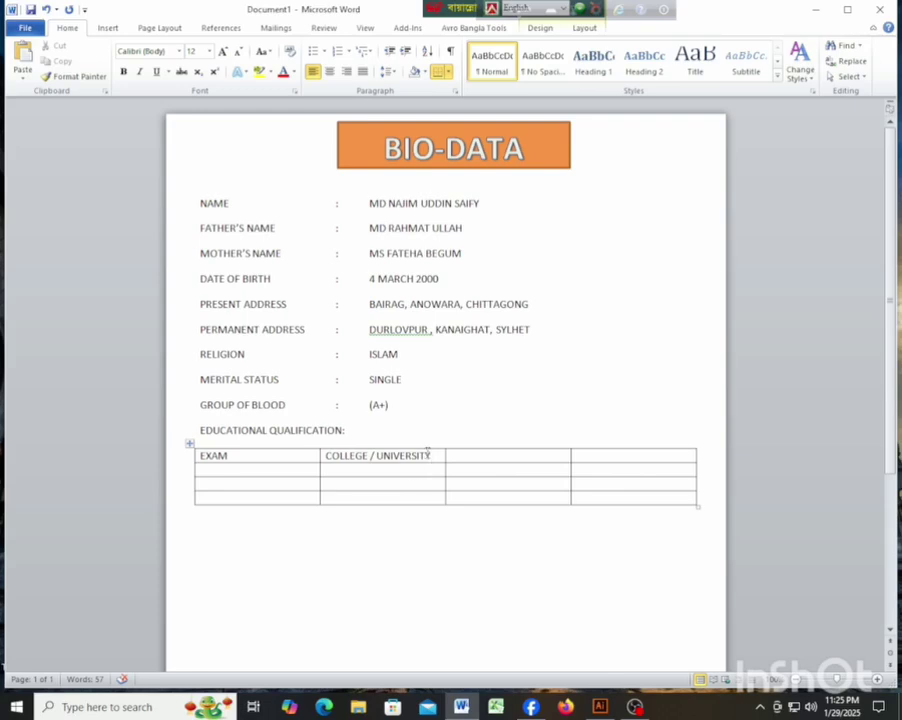
Step: Label the last two columns of the table PASS OF YEAR and RESULT ( GPA/CGPA)
click(492, 456)
text(PASS OF YE)
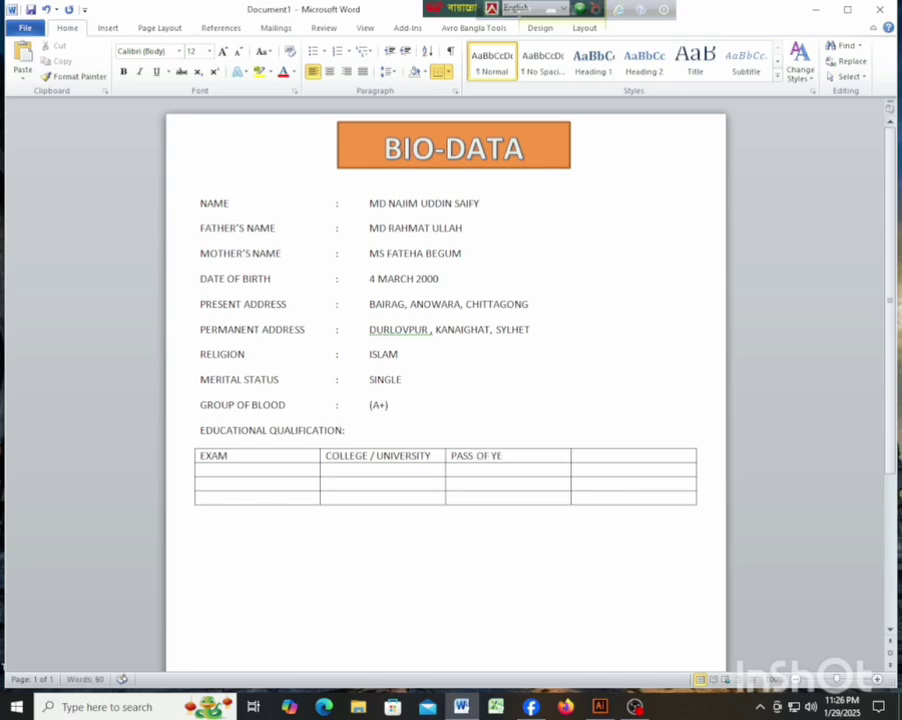
text(AT)
key(BackSpace)
text(R)
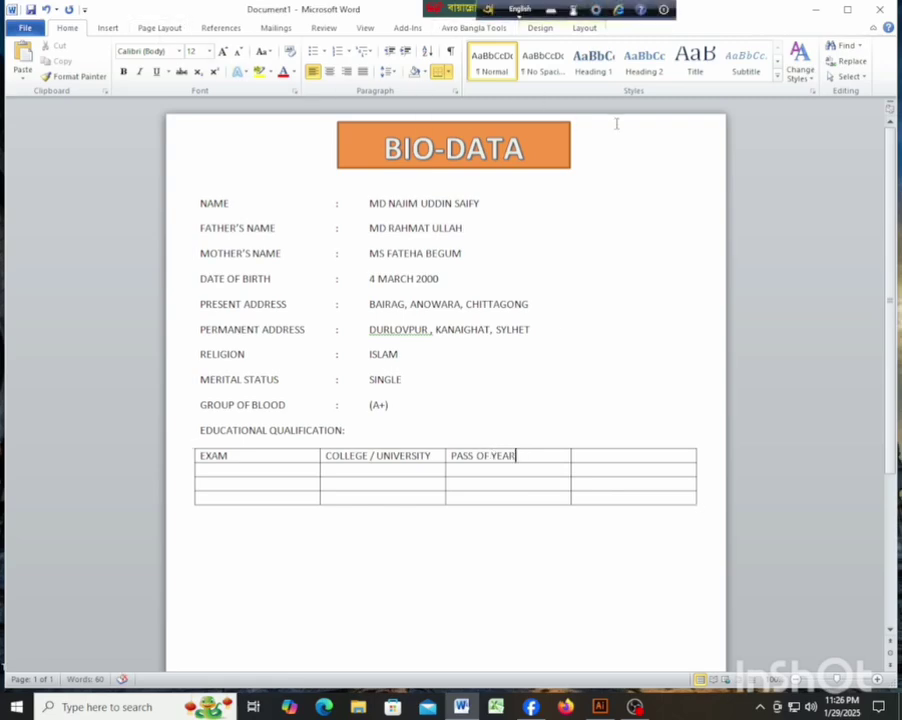
click(622, 456)
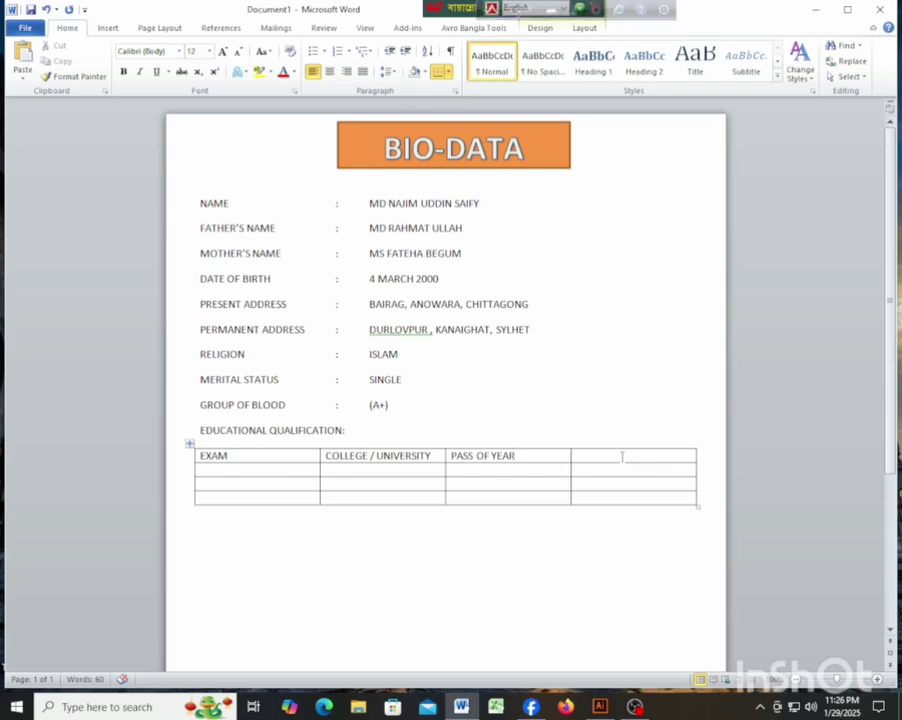
text(RESULT ()
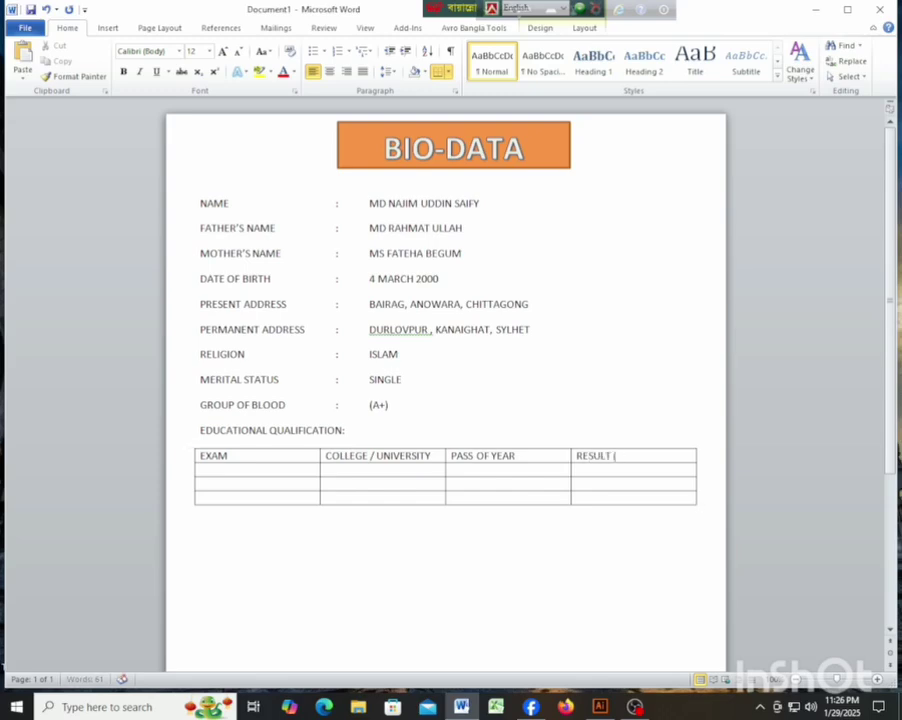
text( GPA/CGPA))
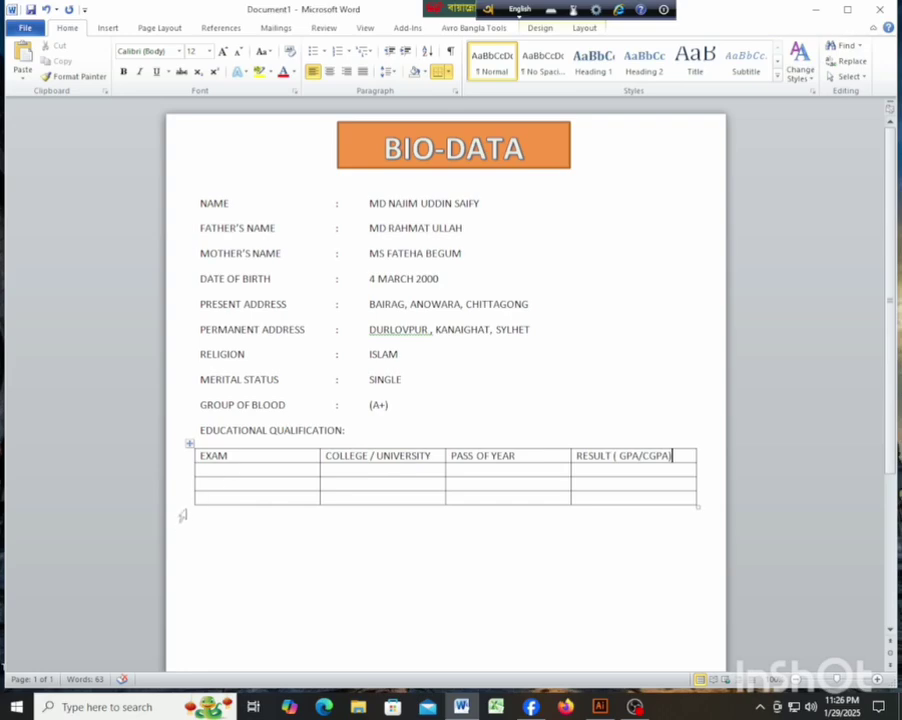
Step: Centre the text in all rows of the qualification table
drag(184, 458, 274, 487)
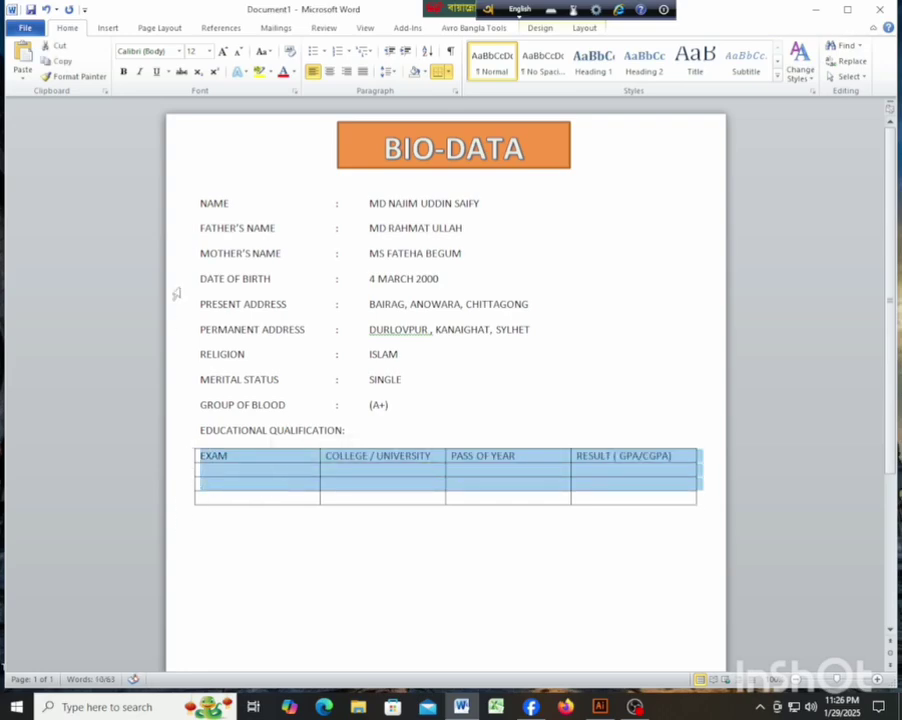
click(176, 500)
click(184, 484)
click(184, 458)
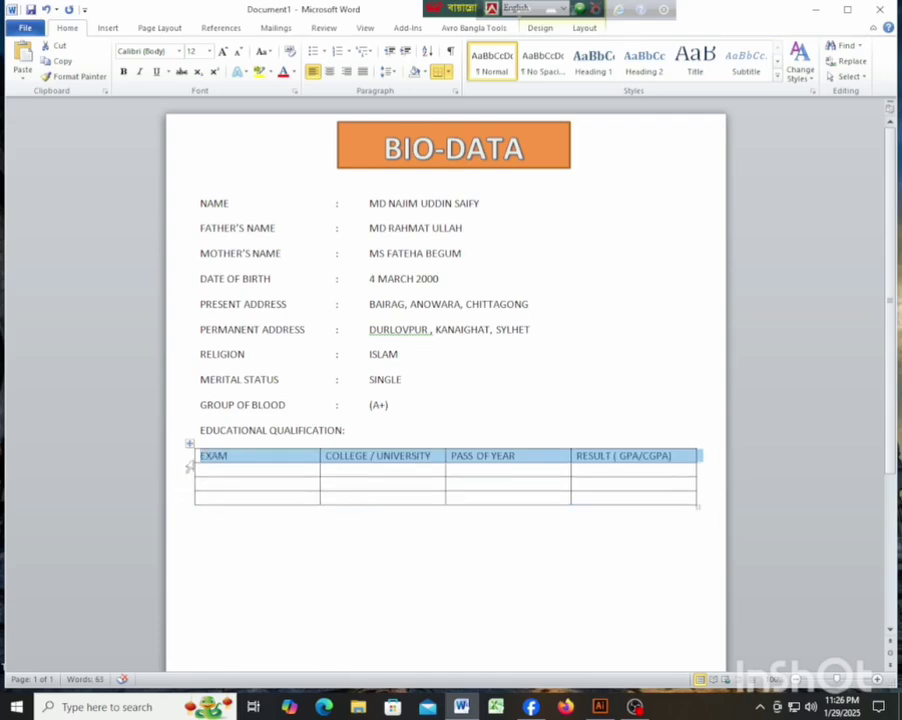
drag(190, 466, 246, 513)
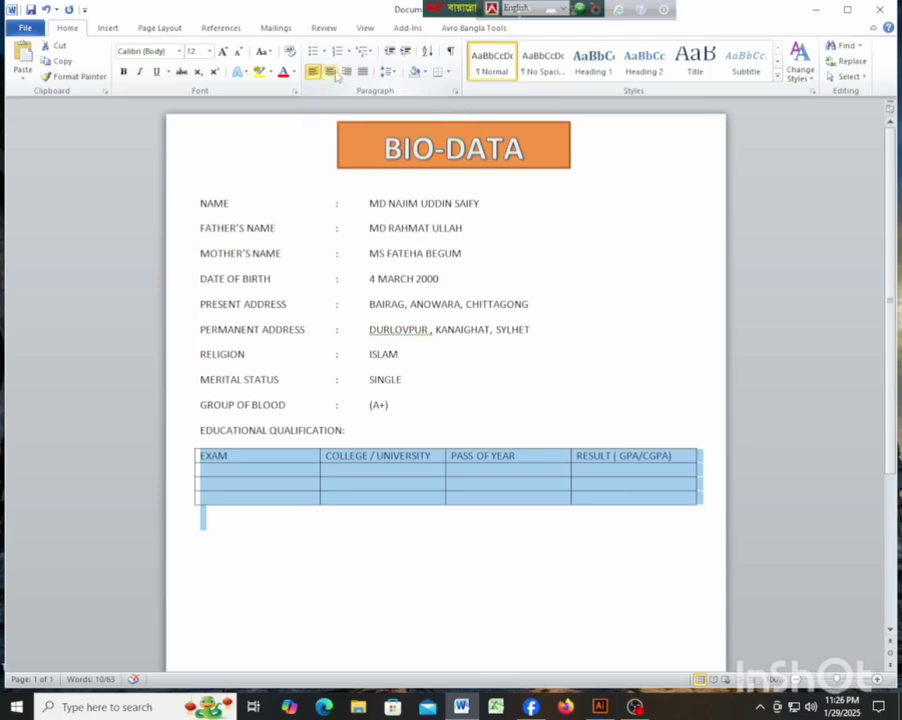
click(329, 71)
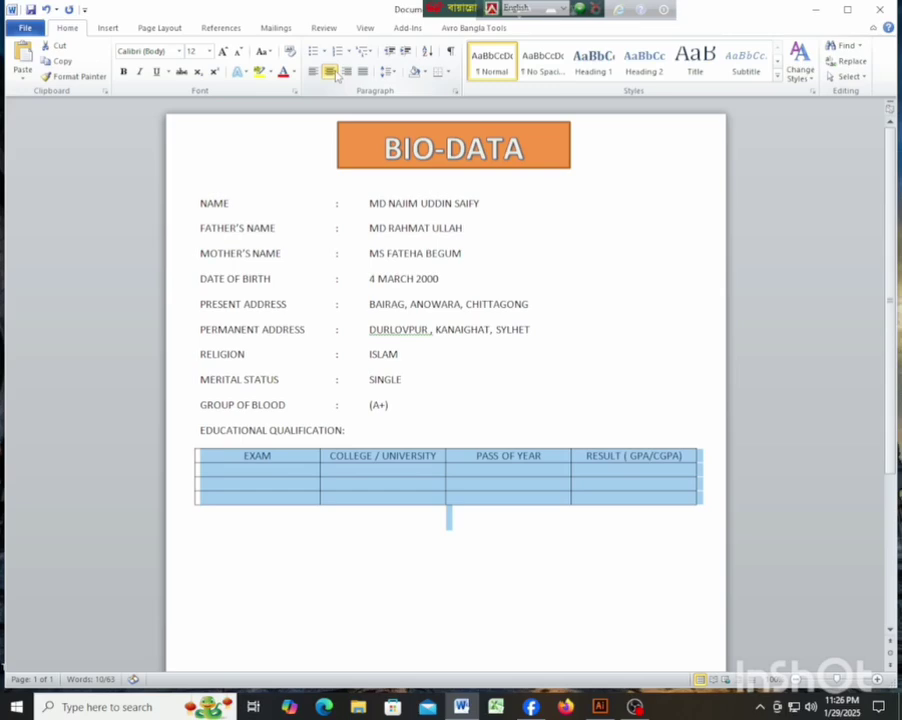
Step: Increase the height of the three blank rows below the table's header row
click(397, 470)
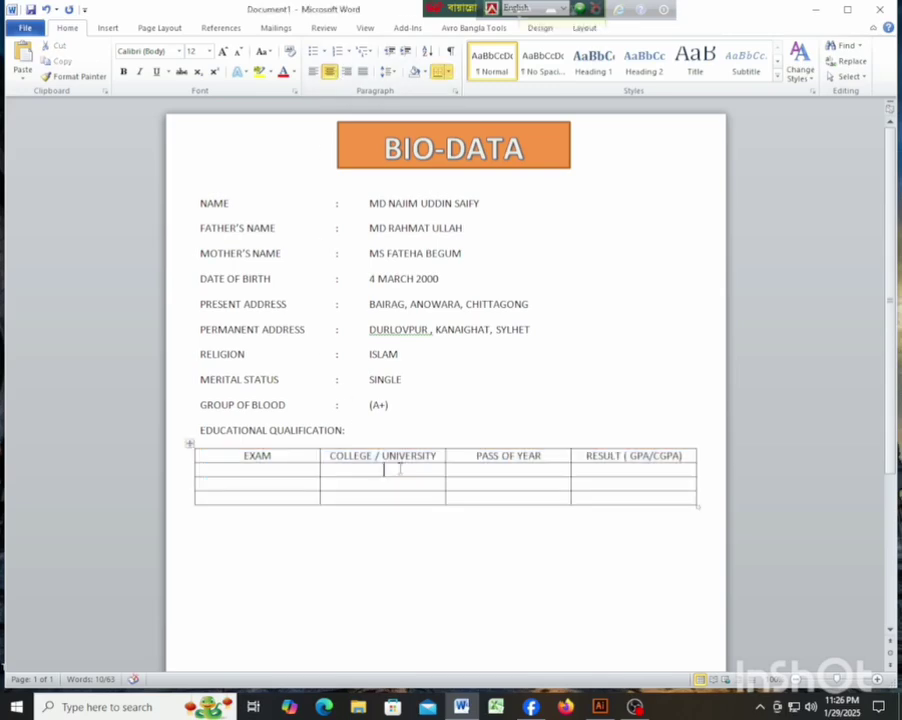
click(290, 468)
mouse_move(275, 506)
mouse_down()
mouse_move(276, 519)
mouse_move(278, 478)
mouse_move(276, 486)
mouse_up()
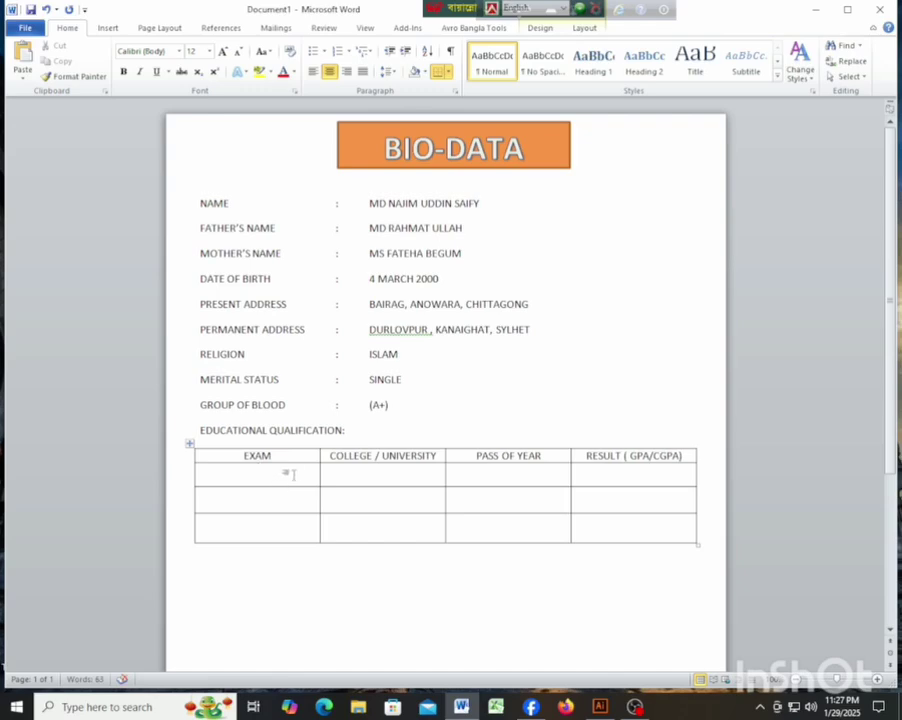
Step: Enter MA and DEEGREE in the first two blank rows of the EXAM column
click(268, 474)
click(268, 474)
text(MA)
text(DE)
text(G)
key(BackSpace)
text(EGREE)
Step: Enter ALIM in the last row of the EXAM column
click(255, 530)
text(HSC)
key(BackSpace)
key(BackSpace)
key(BackSpace)
text(ALIM)
Step: Enter UNIVERSITY for the MA row and COLLEGE for the DEEGREE row in the COLLEGE / UNIVERSITY column
click(371, 472)
text(UNIB)
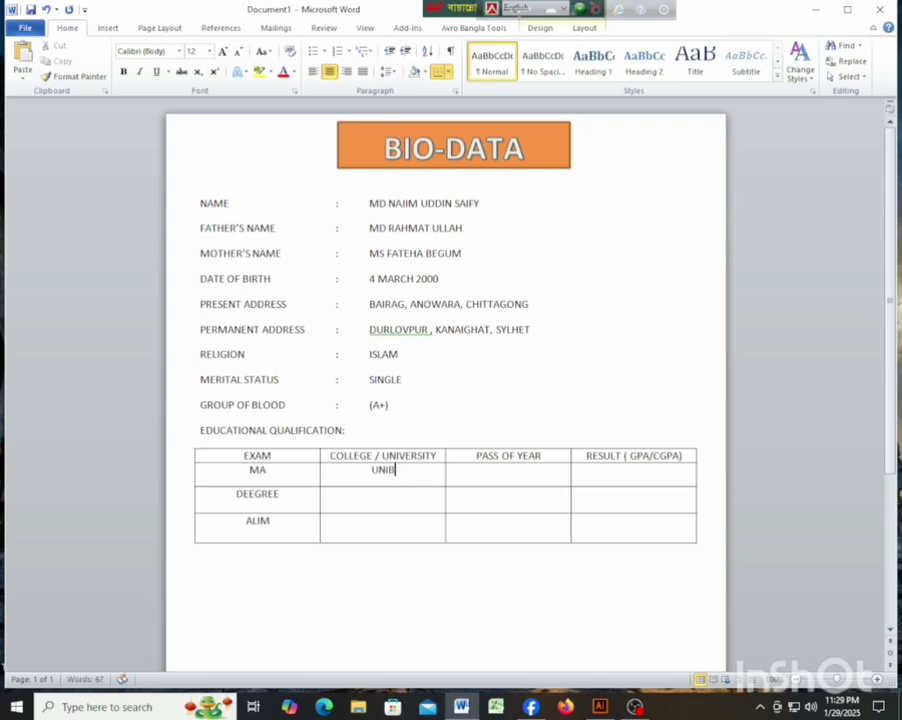
key(BackSpace)
text(VERSITY)
click(385, 505)
text(COLLE)
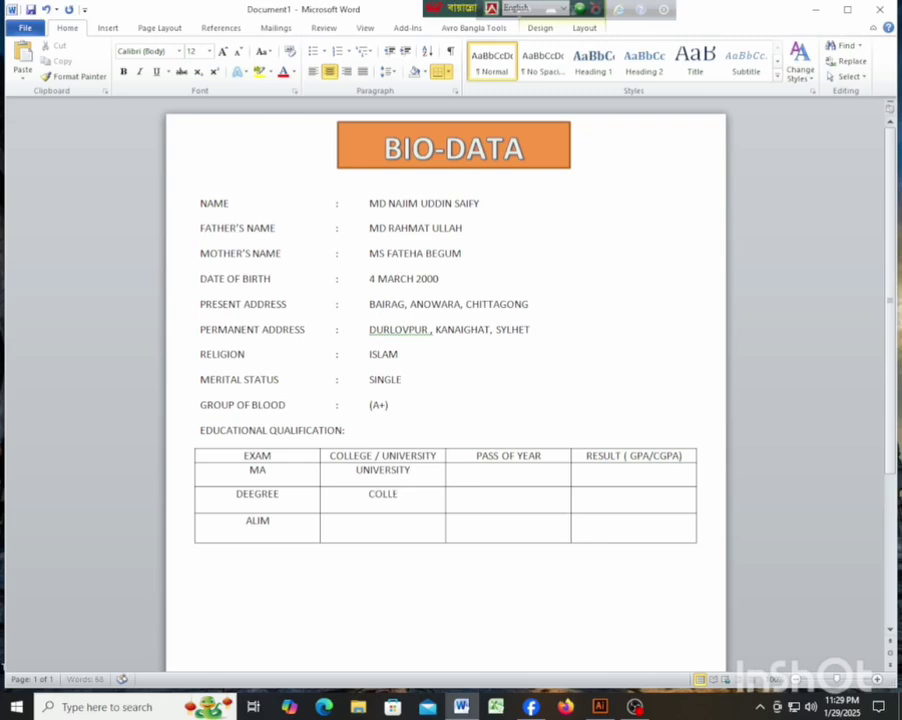
text(GE)
Step: Enter MADRASAH in the last row of the COLLEGE / UNIVERSITY column
click(370, 521)
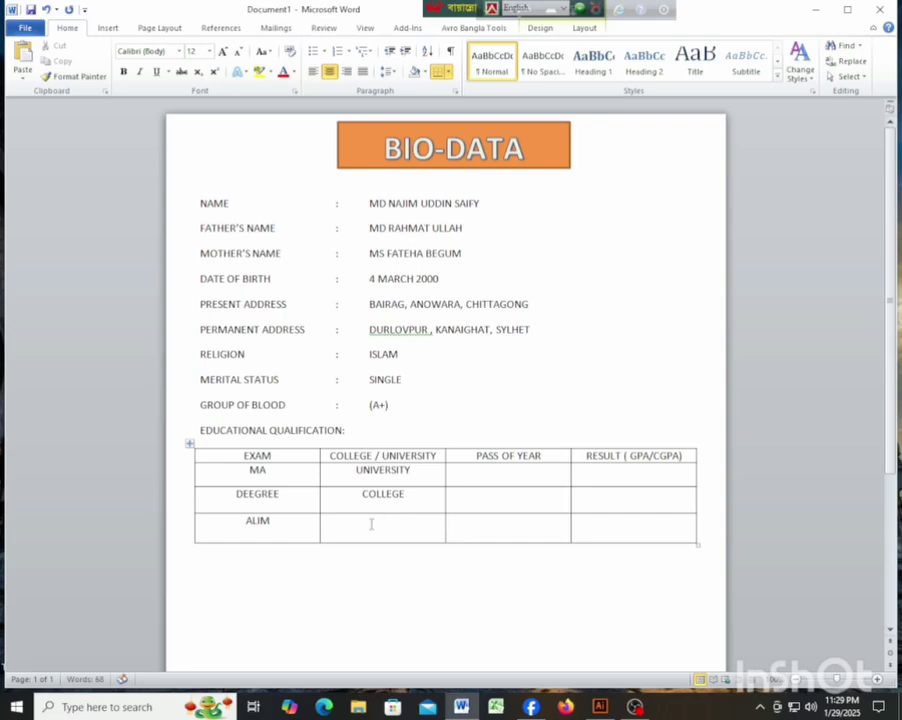
text(MADRAS)
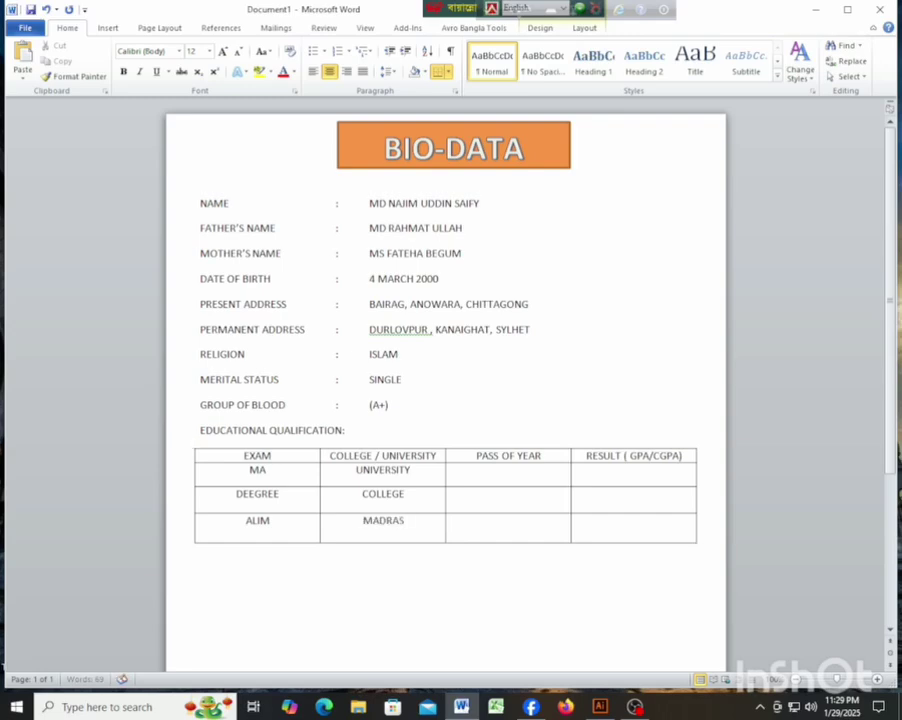
text(AH)
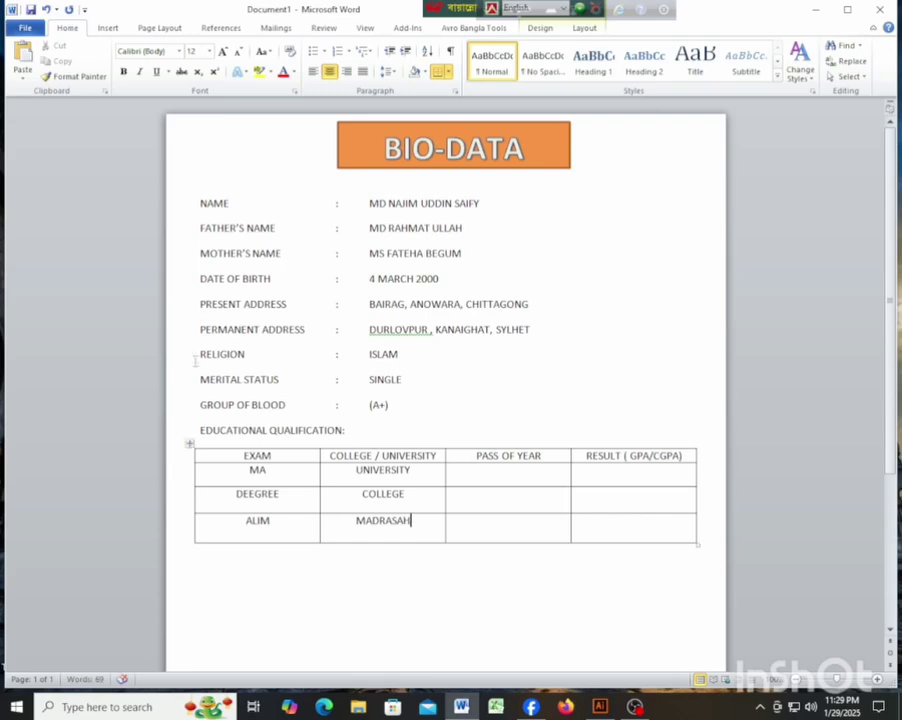
Step: Replace ALIM with HSC in the last row of the EXAM column
click(274, 520)
key(BackSpace)
key(BackSpace)
key(BackSpace)
key(BackSpace)
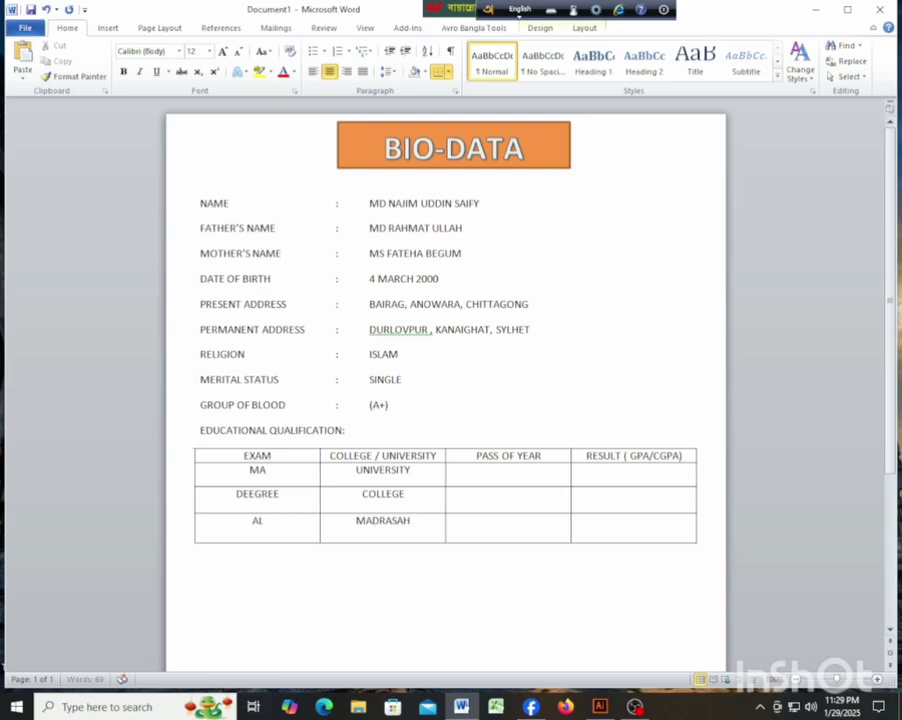
text(HSV)
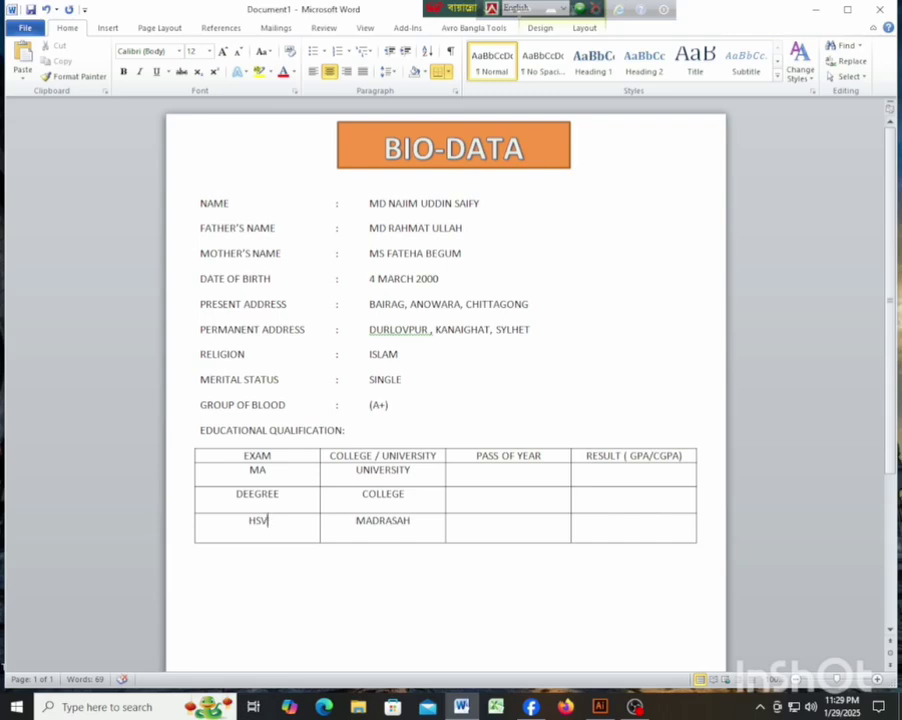
key(BackSpace)
text(C)
Step: Replace MADRASAH in the HSC row with the word COLLEGE copied from the row above
drag(414, 523, 350, 527)
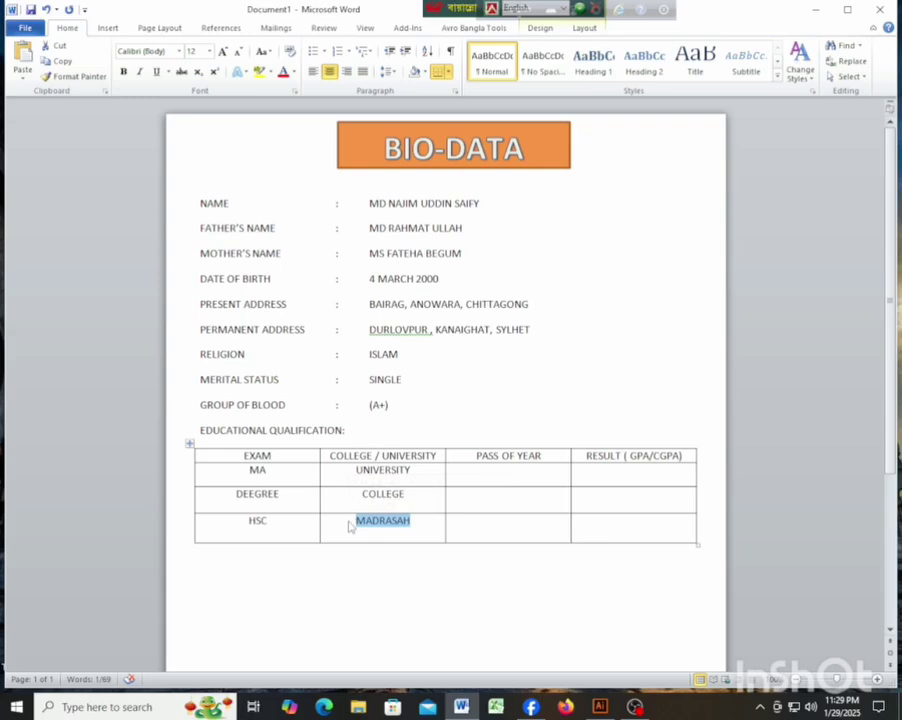
key(BackSpace)
click(405, 493)
drag(405, 493, 343, 491)
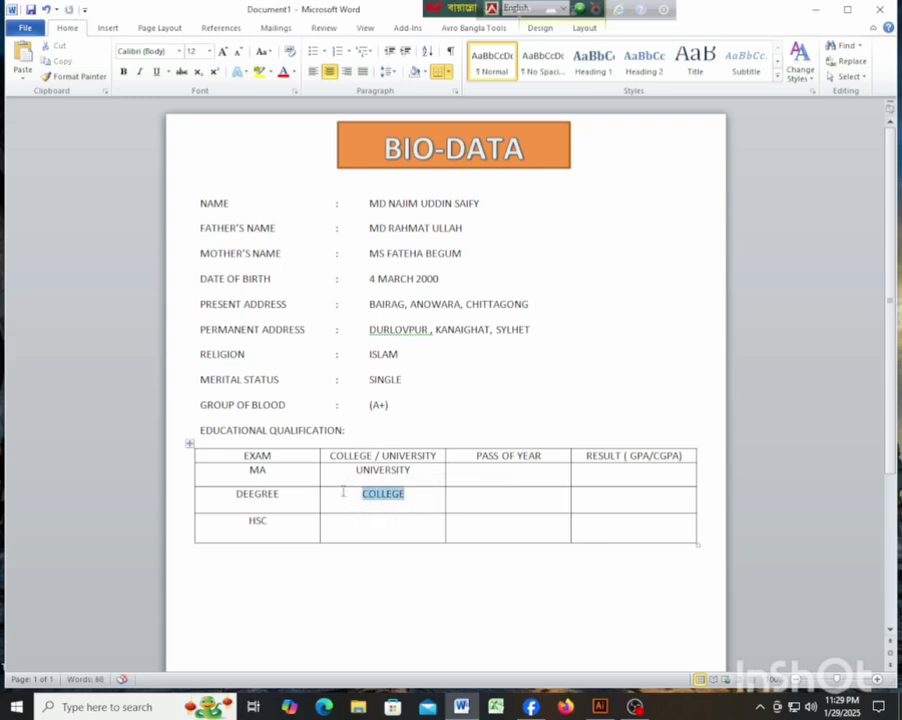
key(ctrl+c)
click(387, 529)
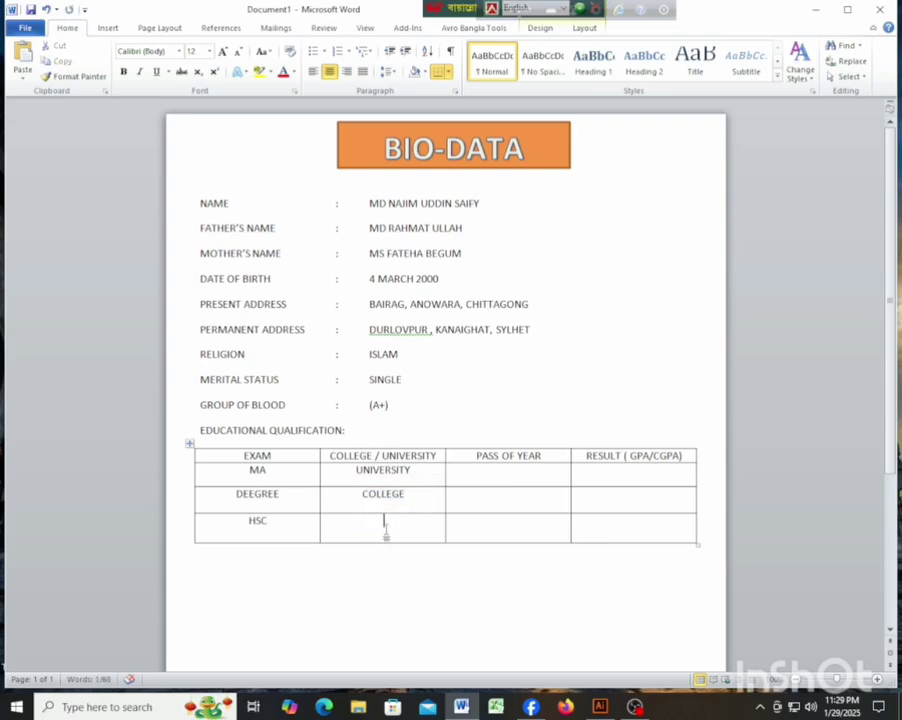
key(ctrl+v)
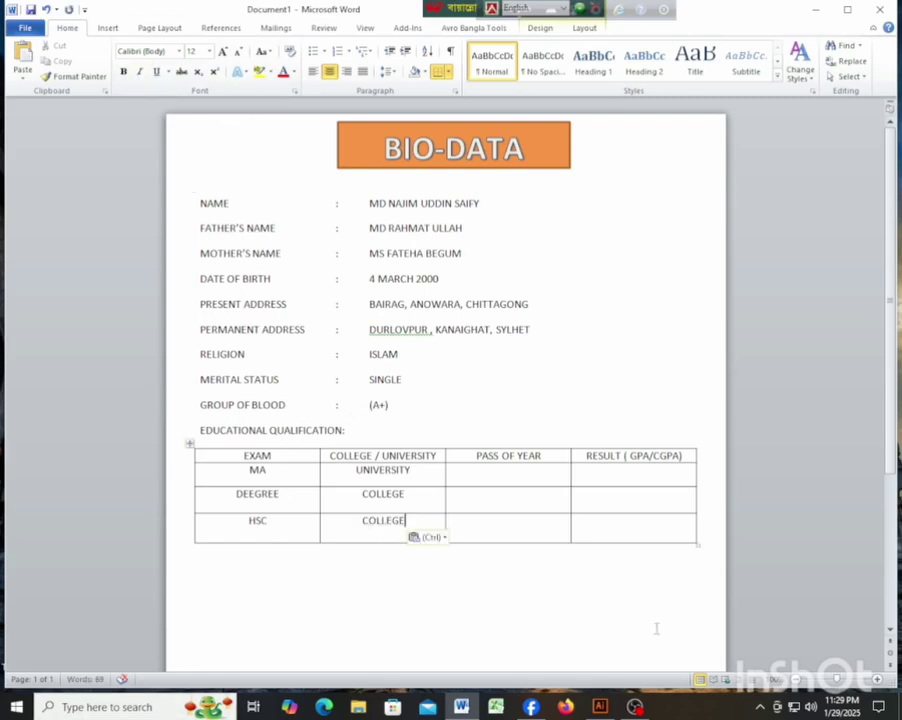
click(509, 472)
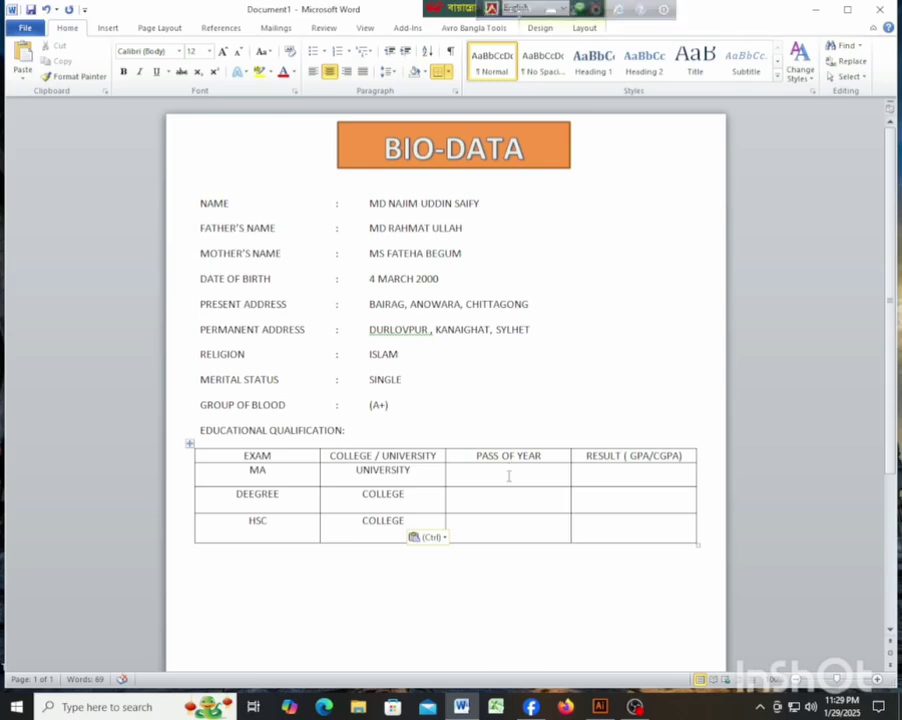
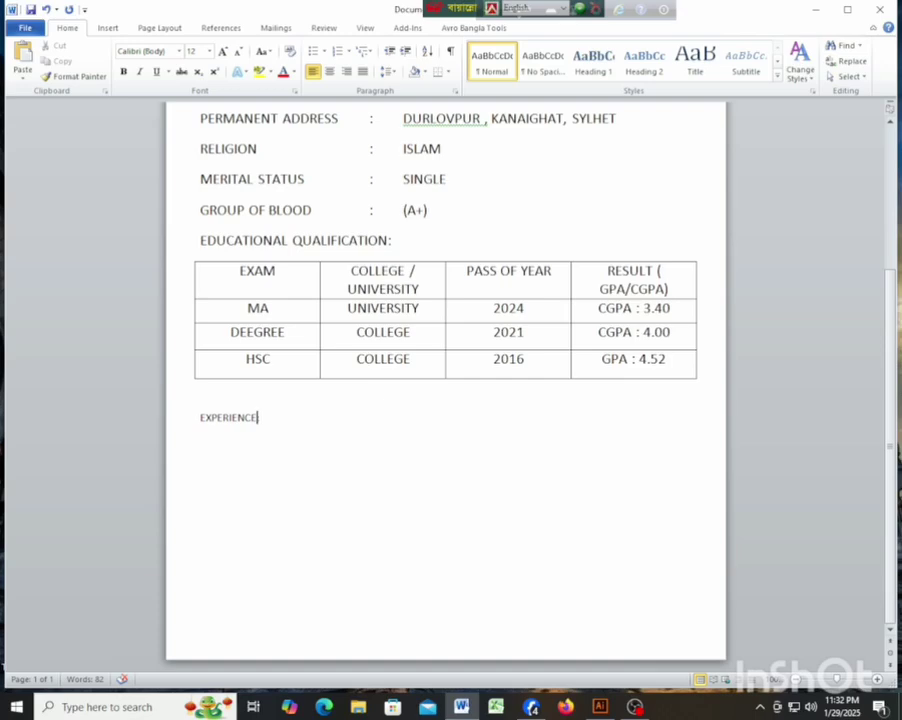
Step: Add a tab-aligned colon after EXPERIENCE and set that line's font size to 16
key(Tab)
key(Tab)
click(184, 422)
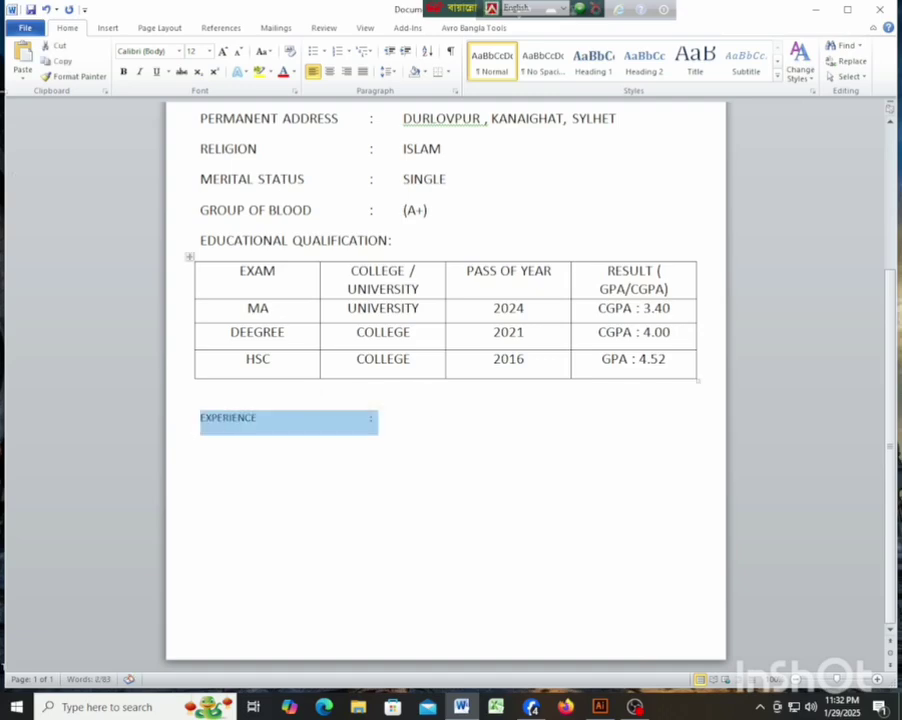
click(209, 51)
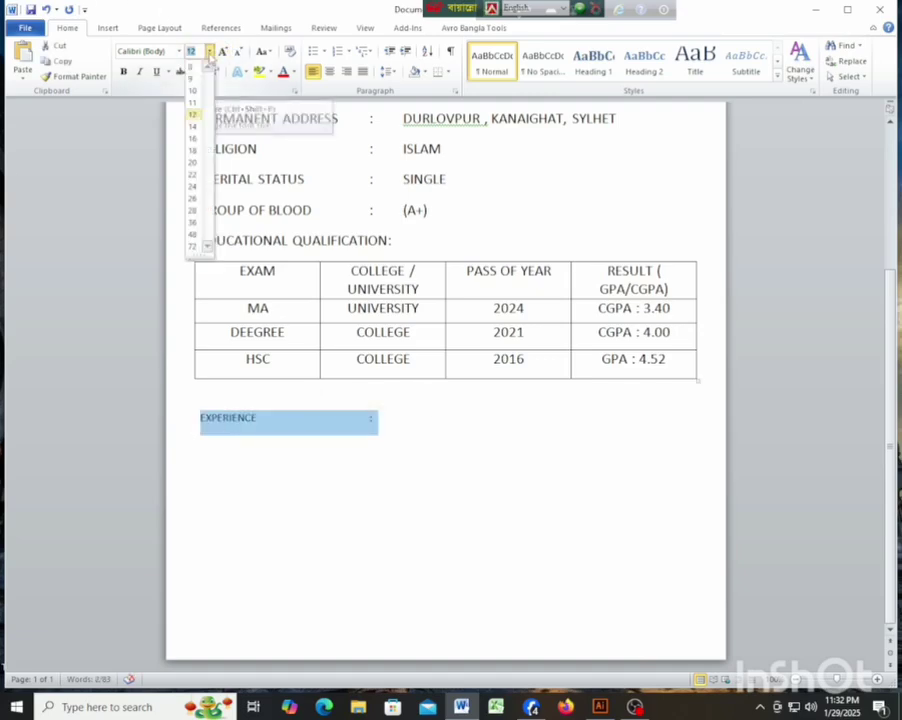
click(194, 126)
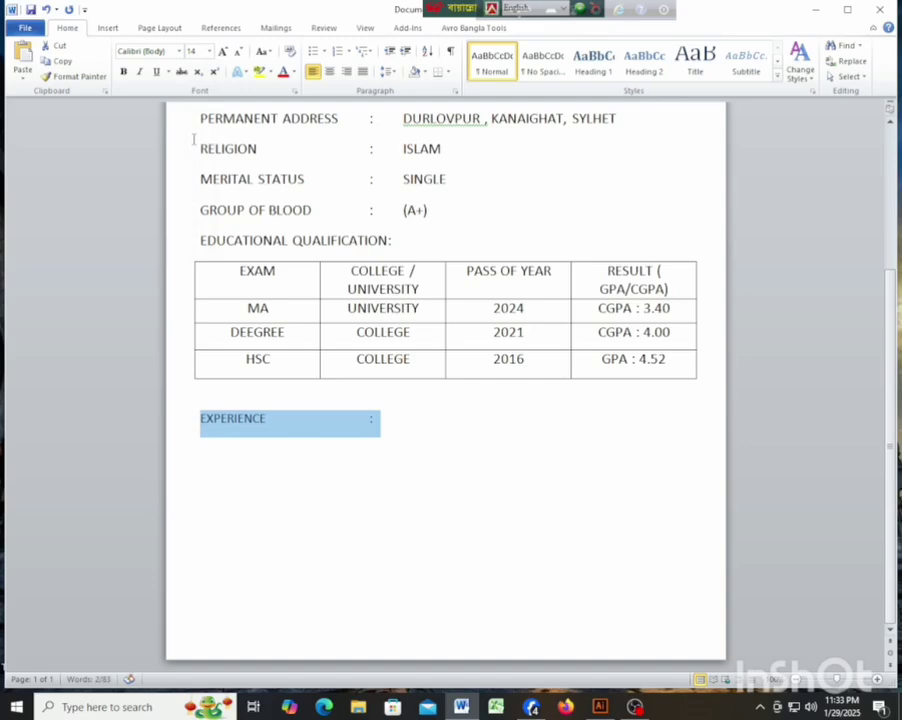
click(209, 51)
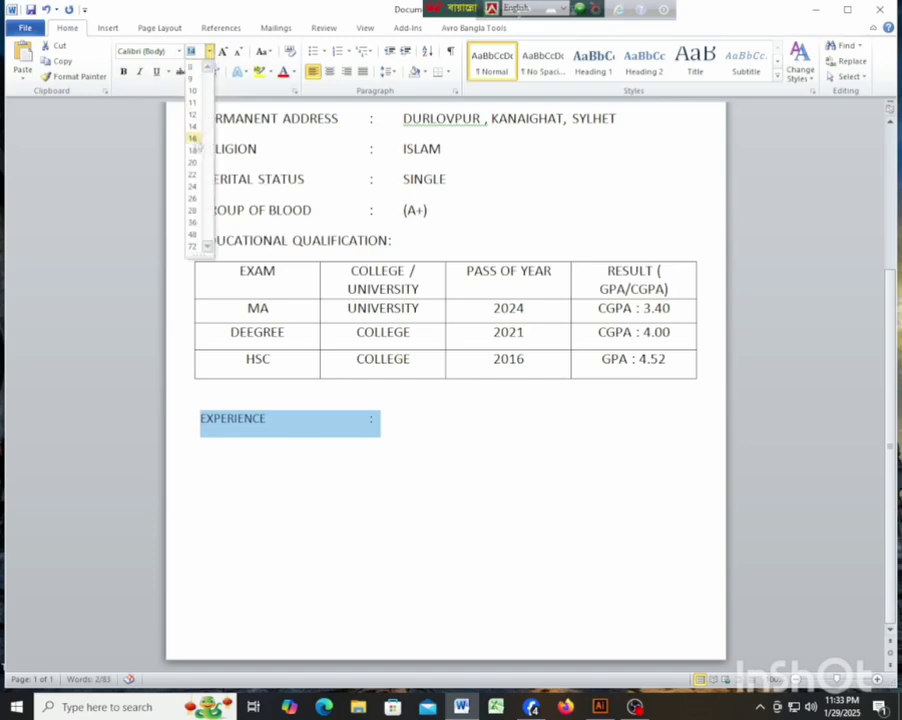
click(193, 138)
Step: Remove the extra tab before the colon on the EXPERIENCE line so it lines up with the colons above
click(376, 445)
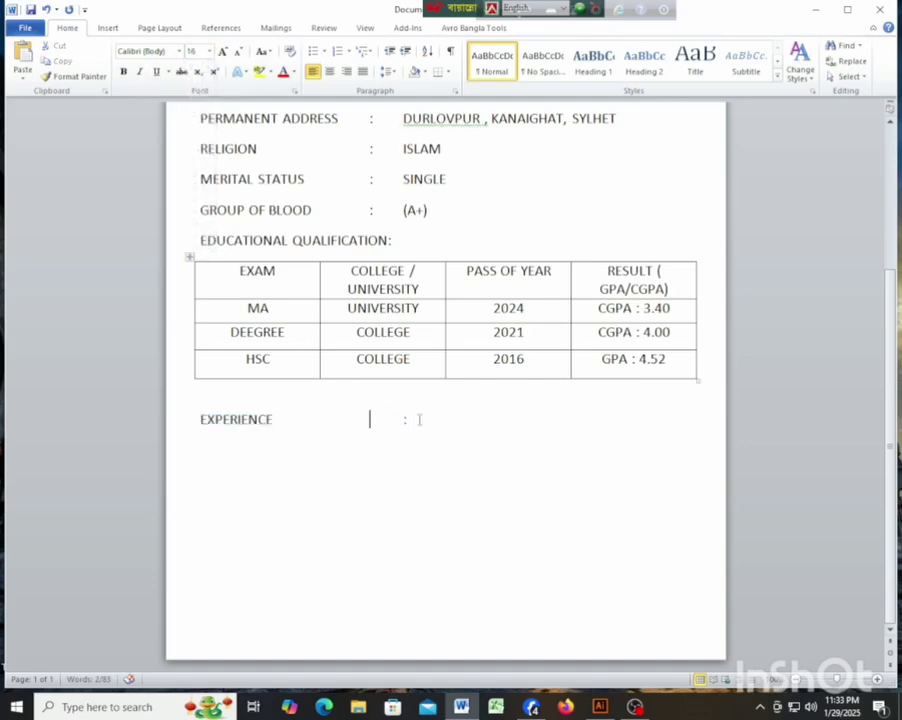
click(435, 421)
key(Return)
click(428, 425)
scroll(370, 282, up, 1)
scroll(370, 282, up, 2)
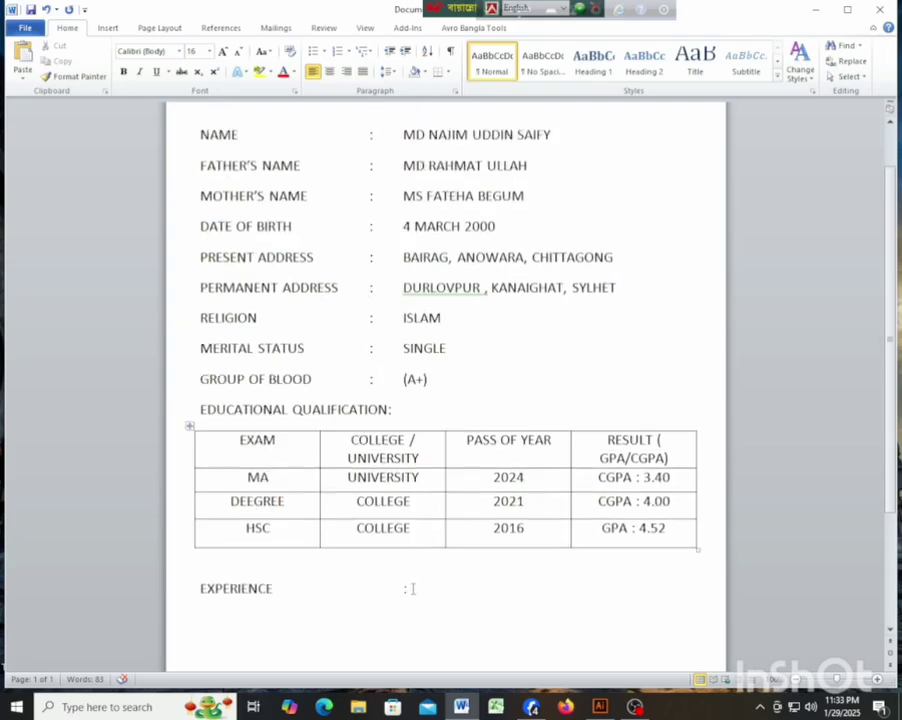
click(399, 592)
key(BackSpace)
click(890, 631)
drag(890, 631, 890, 631)
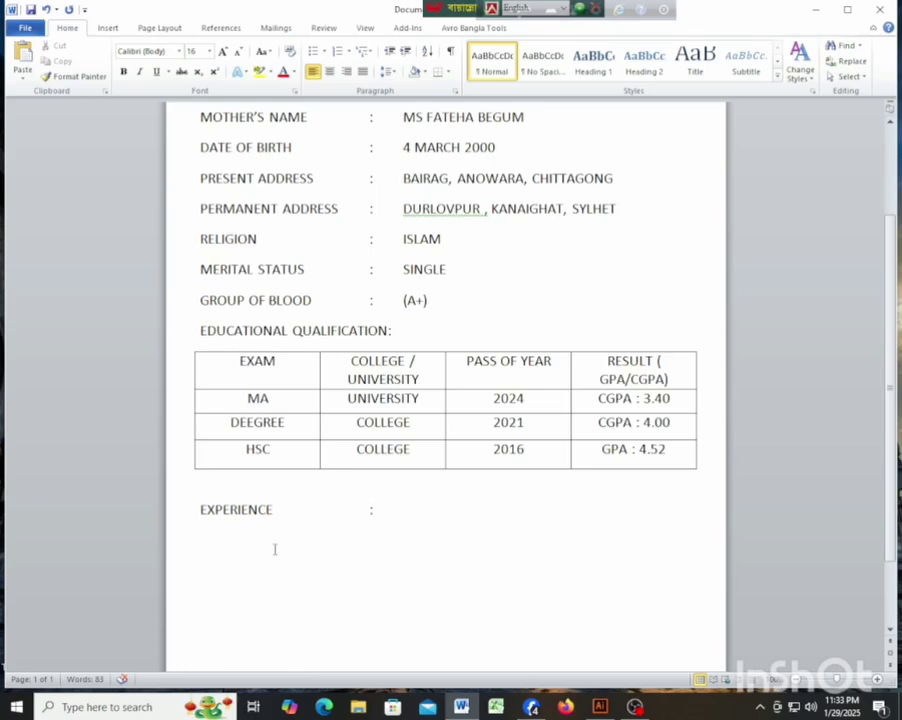
click(892, 631)
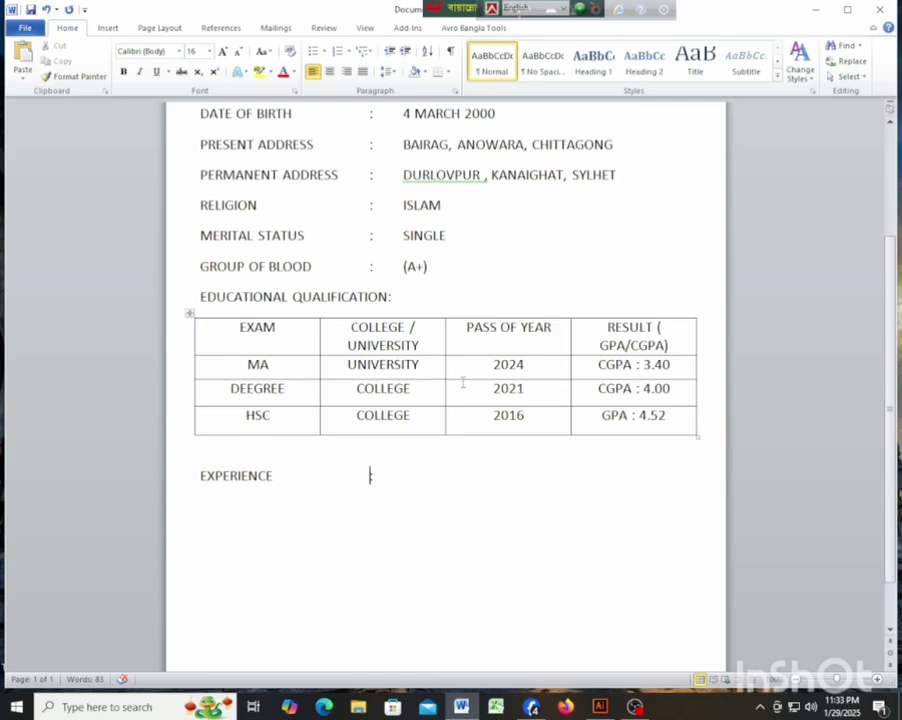
Step: Insert the blue-background portrait photo from the Pictures folder on the EXPERIENCE line and shrink it to about 1.79" by 1.75"
scroll(476, 348, up, 2)
scroll(476, 348, down, 1)
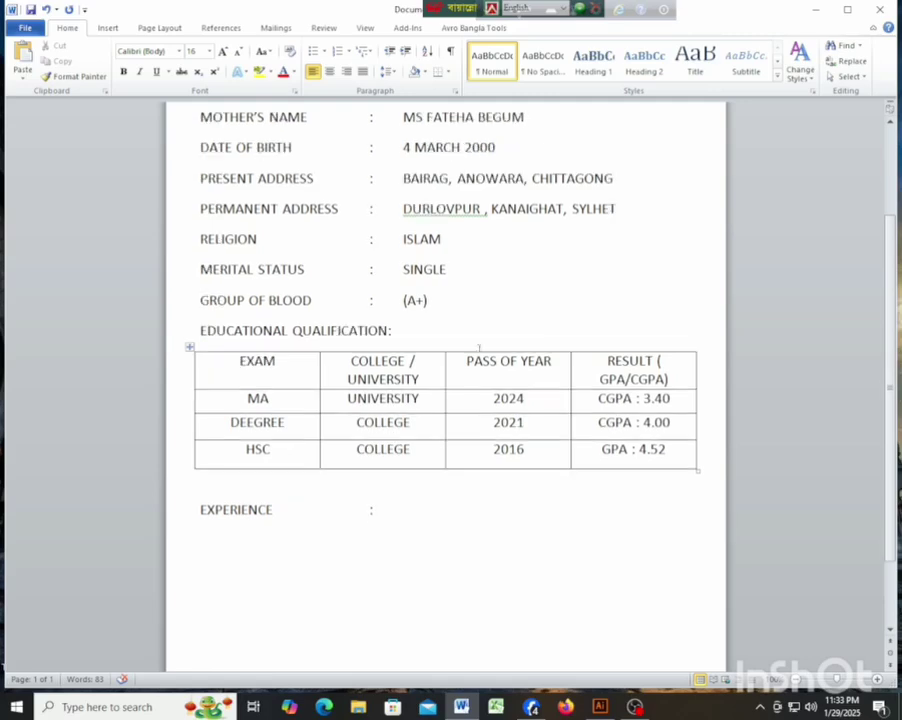
scroll(890, 115, up, 3)
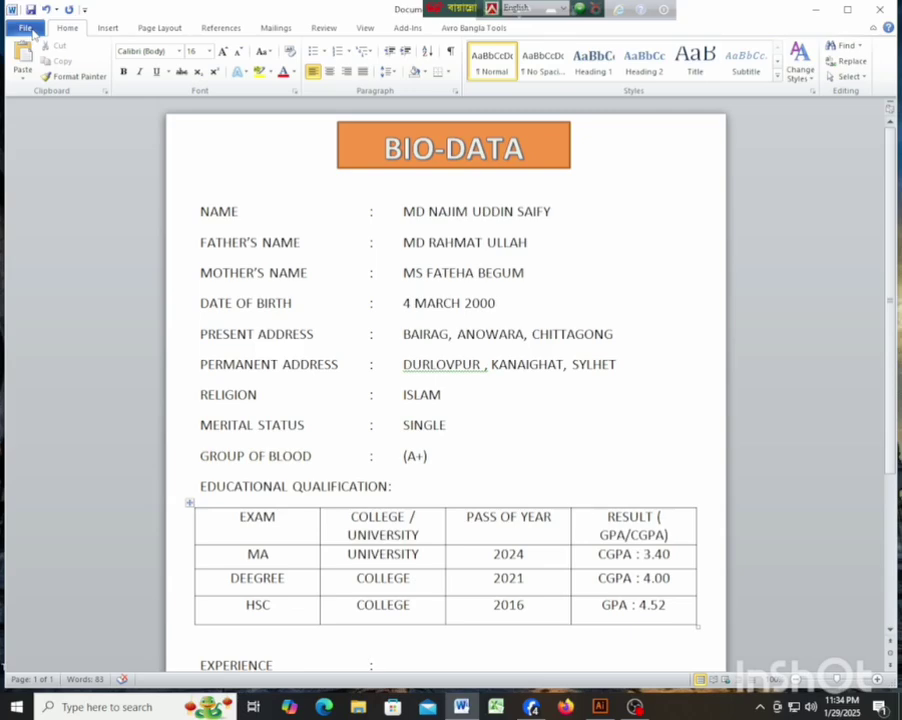
click(157, 28)
click(109, 29)
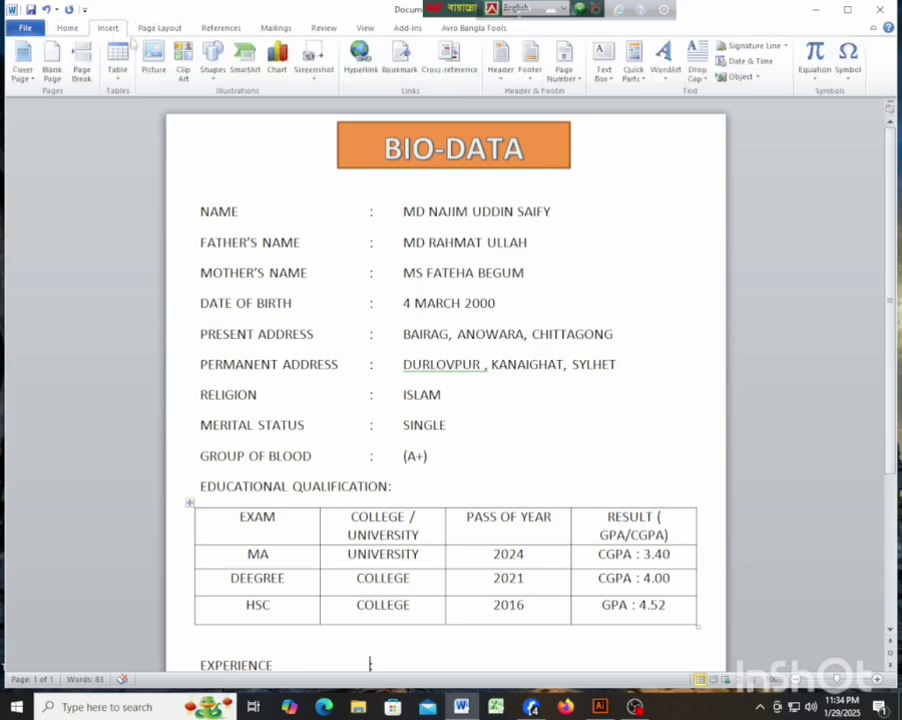
click(153, 60)
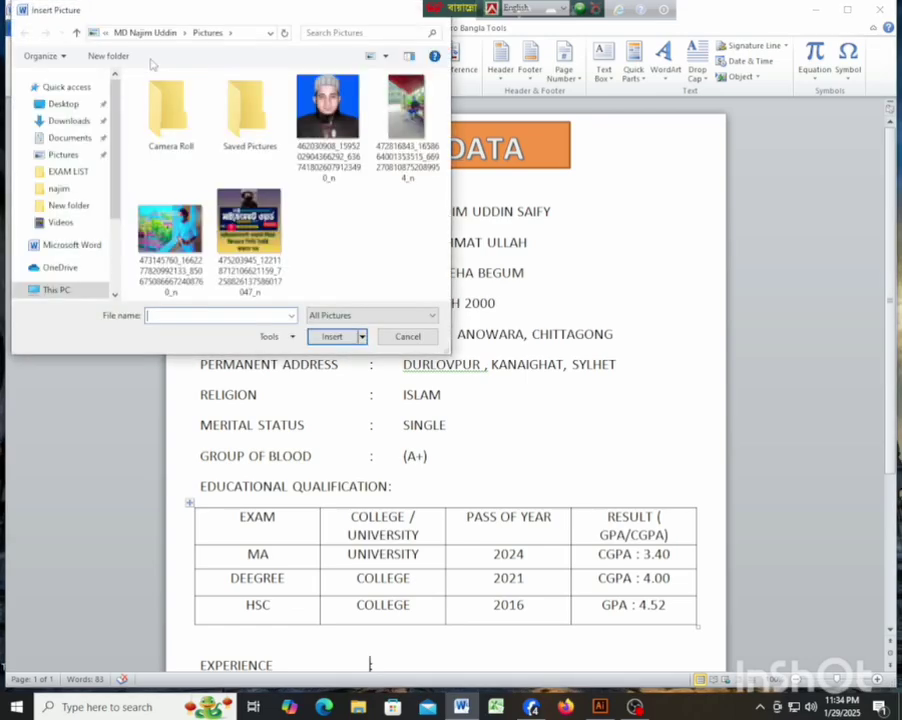
click(330, 118)
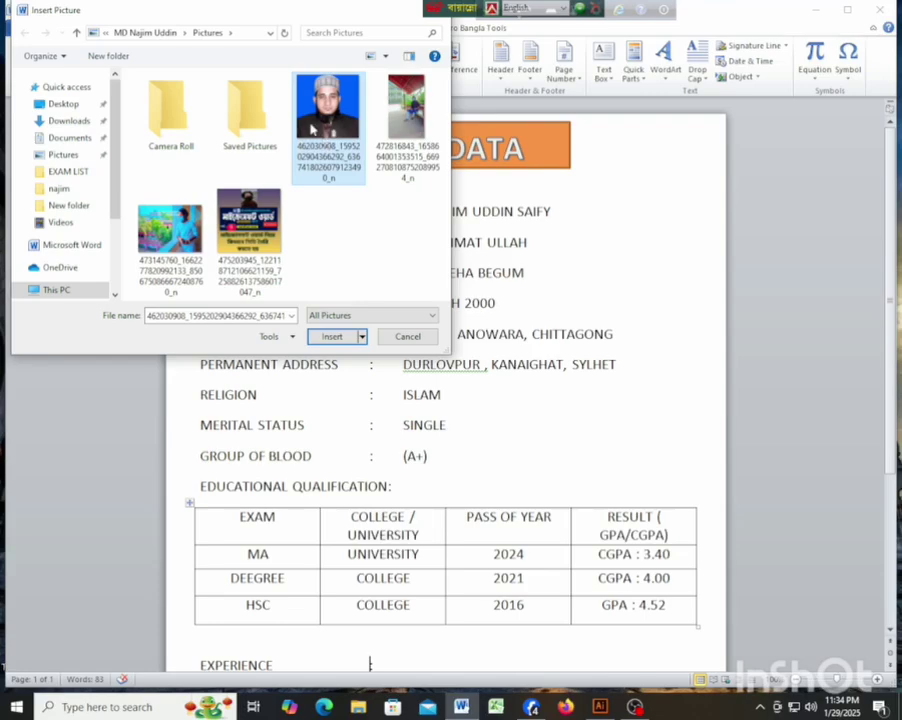
click(334, 337)
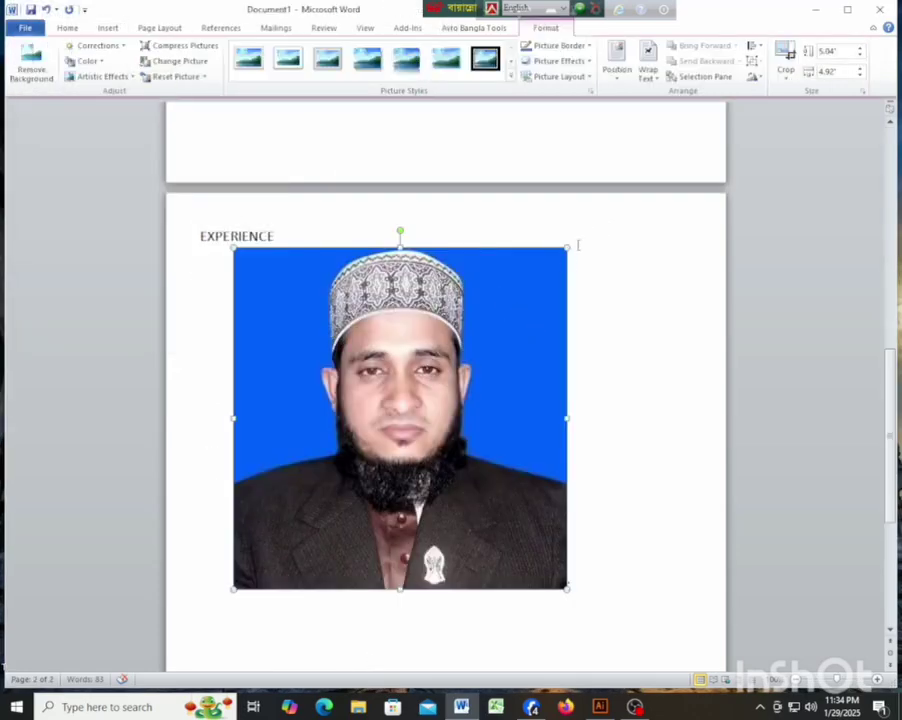
drag(567, 246, 298, 538)
Step: Move the portrait photo from the EXPERIENCE line up to the blank line between the BIO-DATA title and NAME
scroll(435, 118, up, 2)
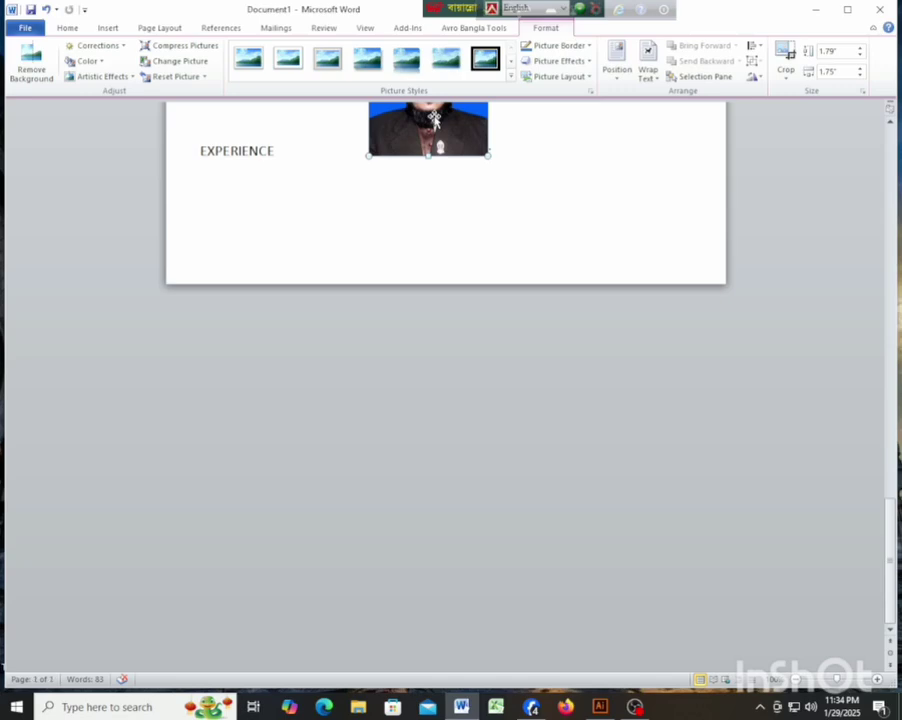
click(888, 121)
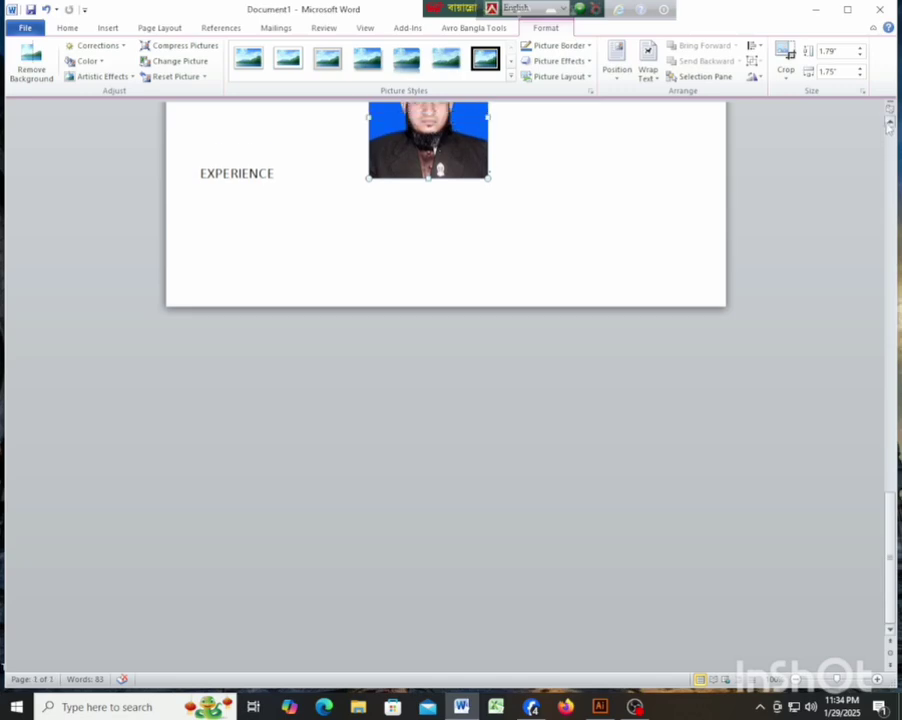
scroll(888, 126, up, 6)
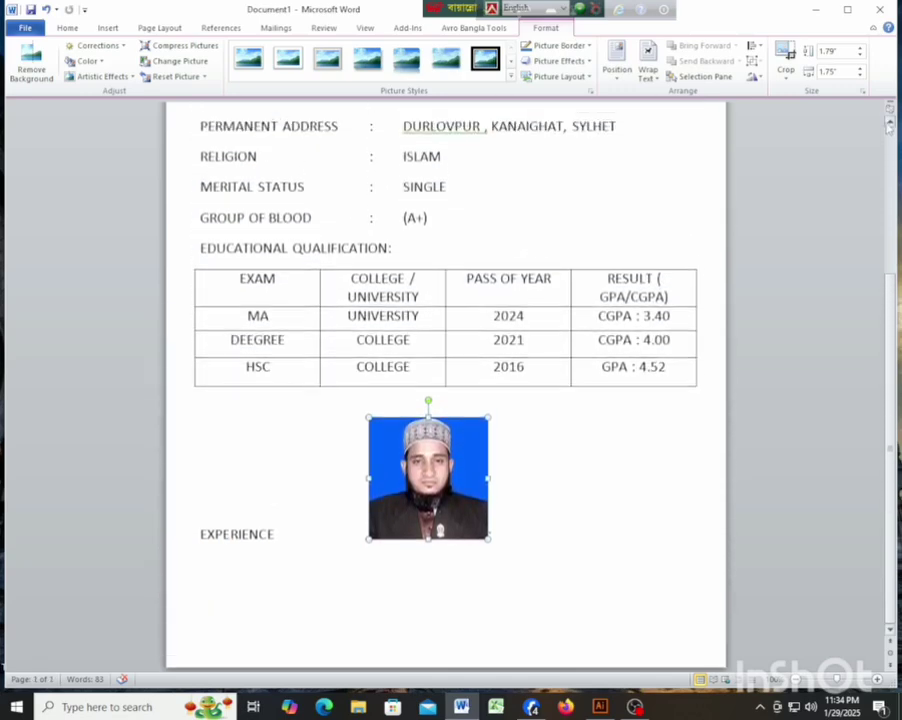
scroll(888, 126, up, 1)
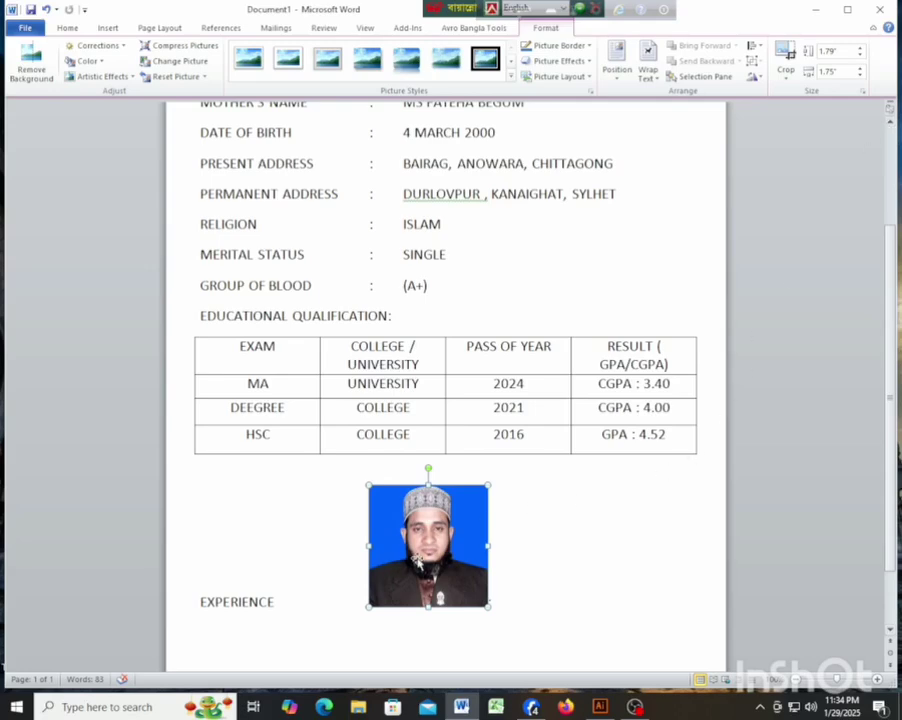
drag(418, 563, 576, 176)
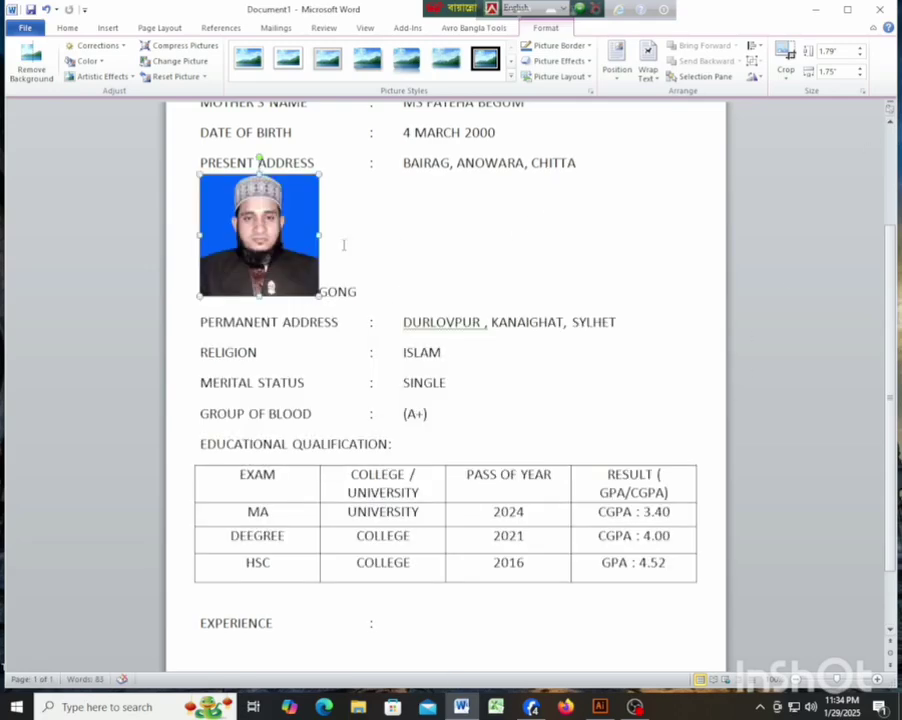
drag(259, 230, 514, 182)
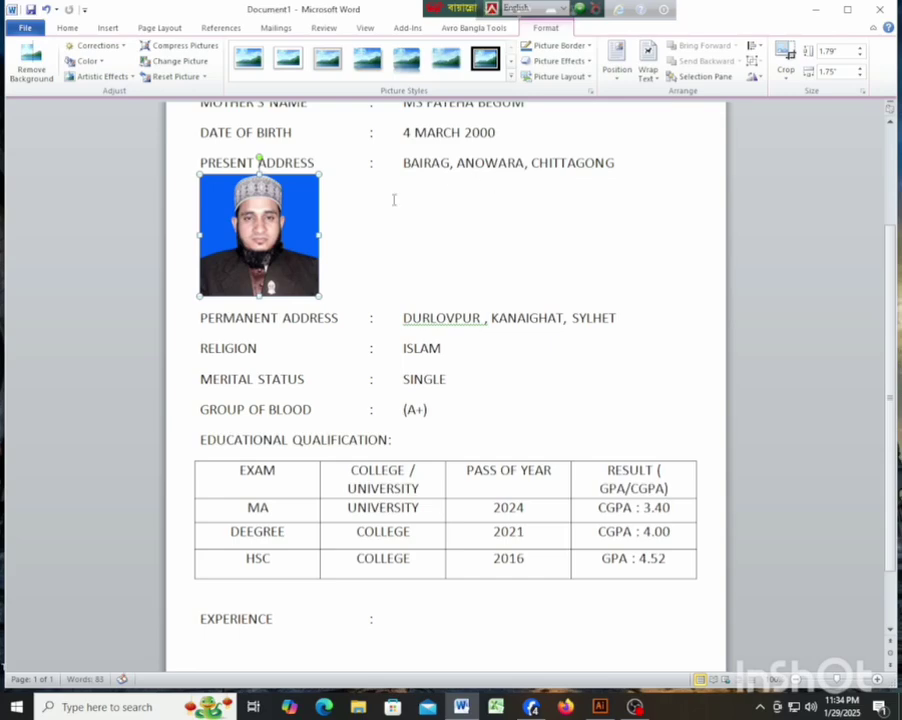
scroll(891, 126, up, 1)
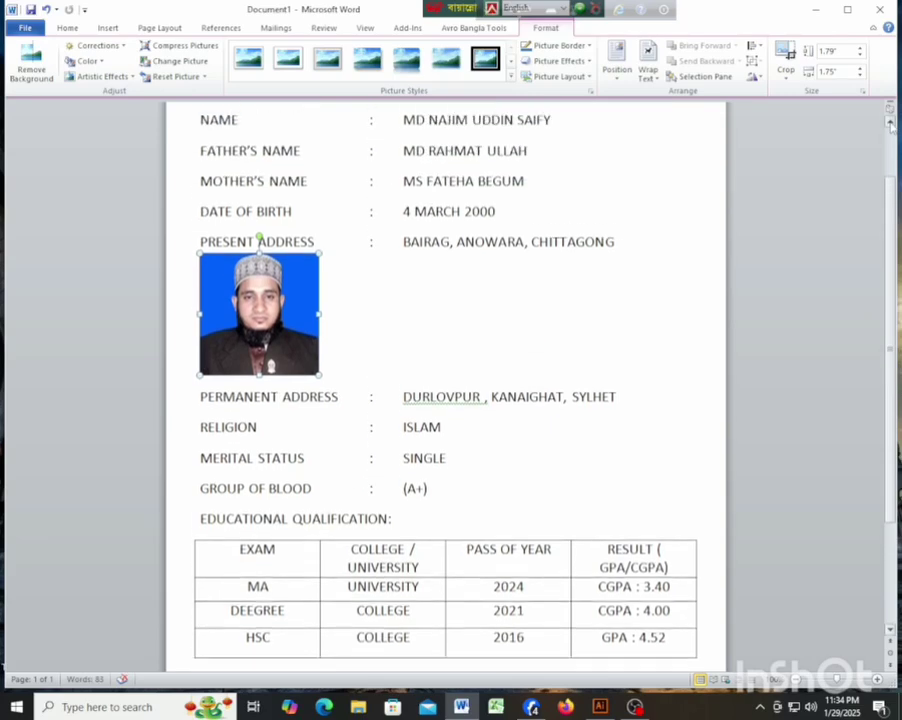
scroll(891, 126, up, 1)
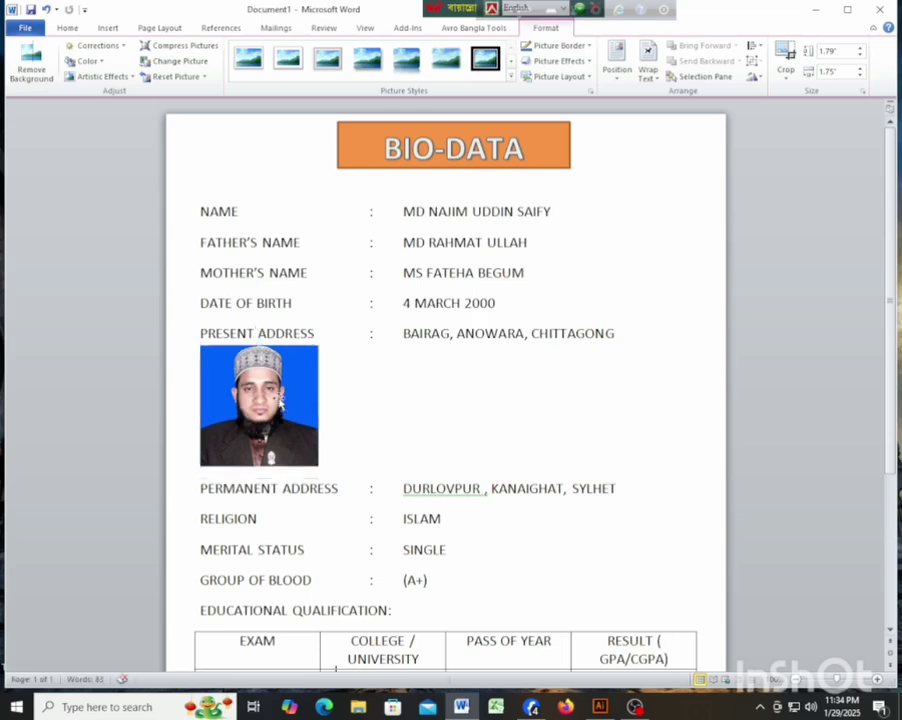
key(Right)
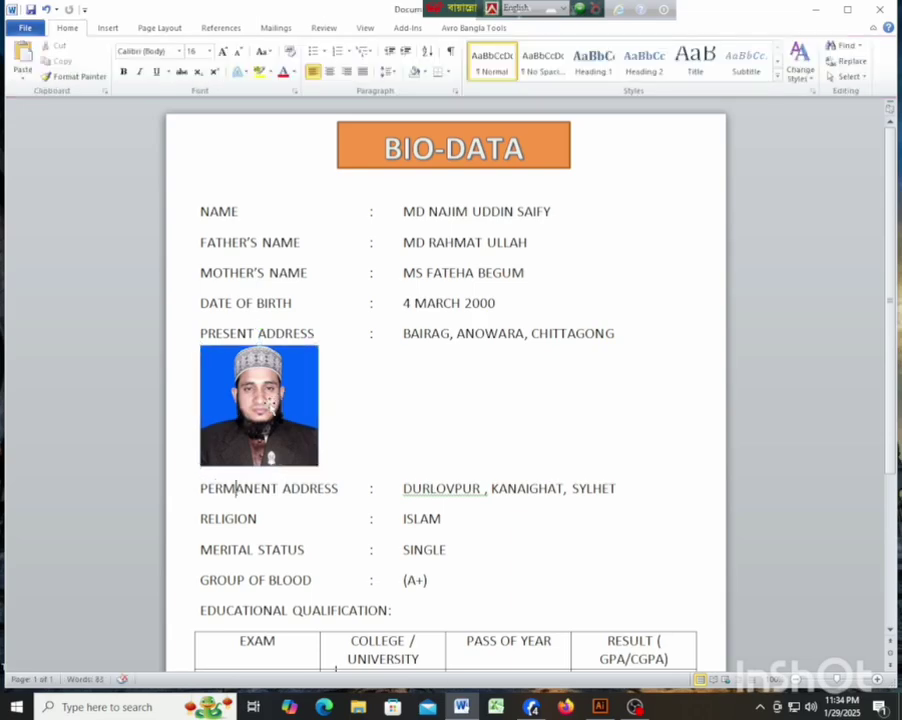
key(Right)
click(270, 404)
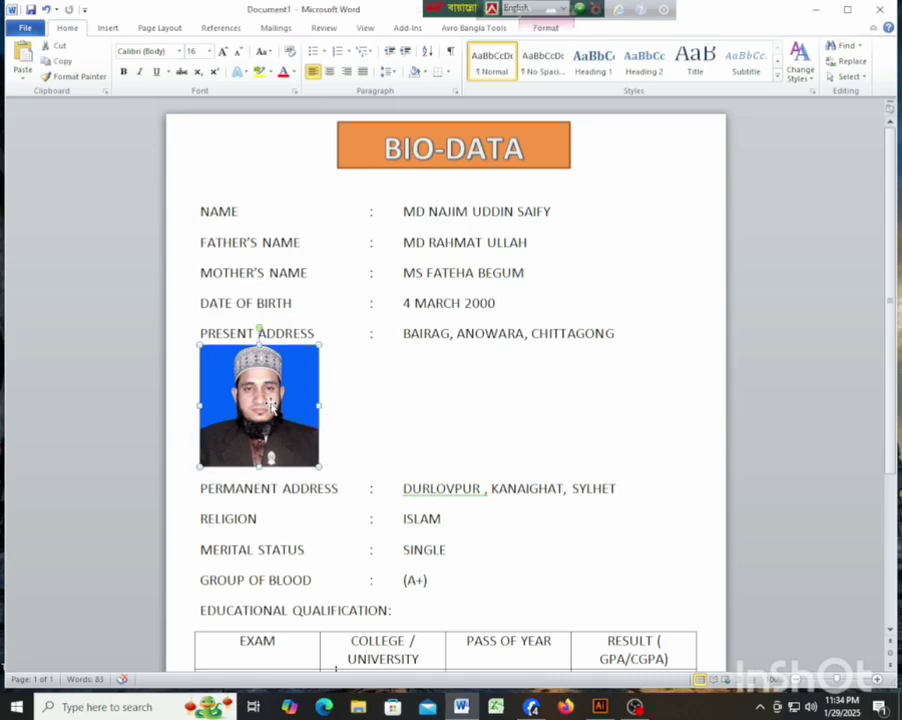
drag(264, 405, 640, 176)
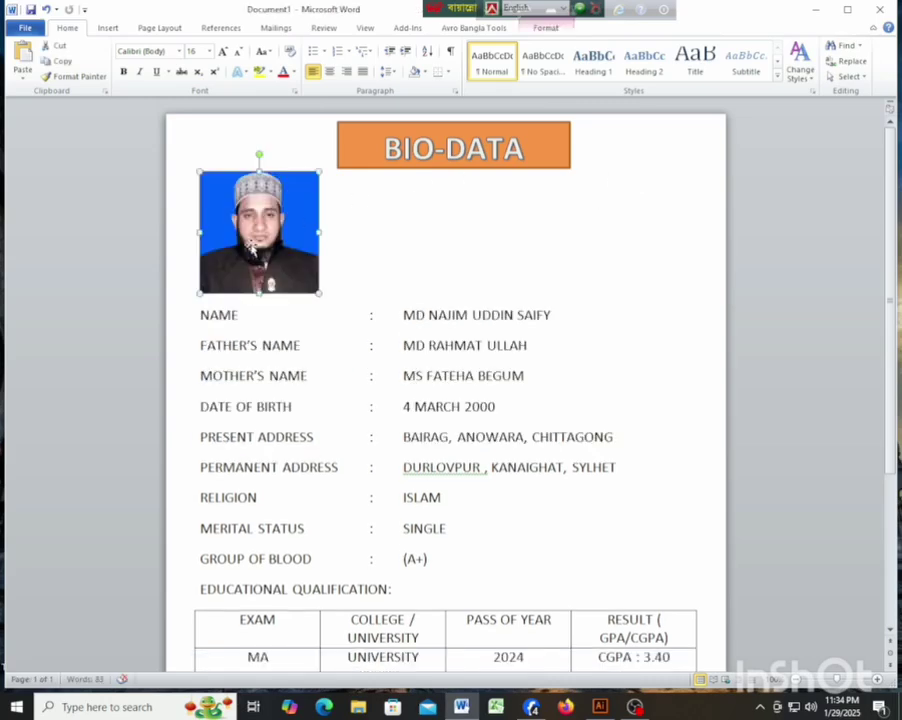
Step: Try to shift the photo toward the page's right margin by stretching its right edge and pulling in its left edge
scroll(250, 248, down, 2)
scroll(250, 242, up, 1)
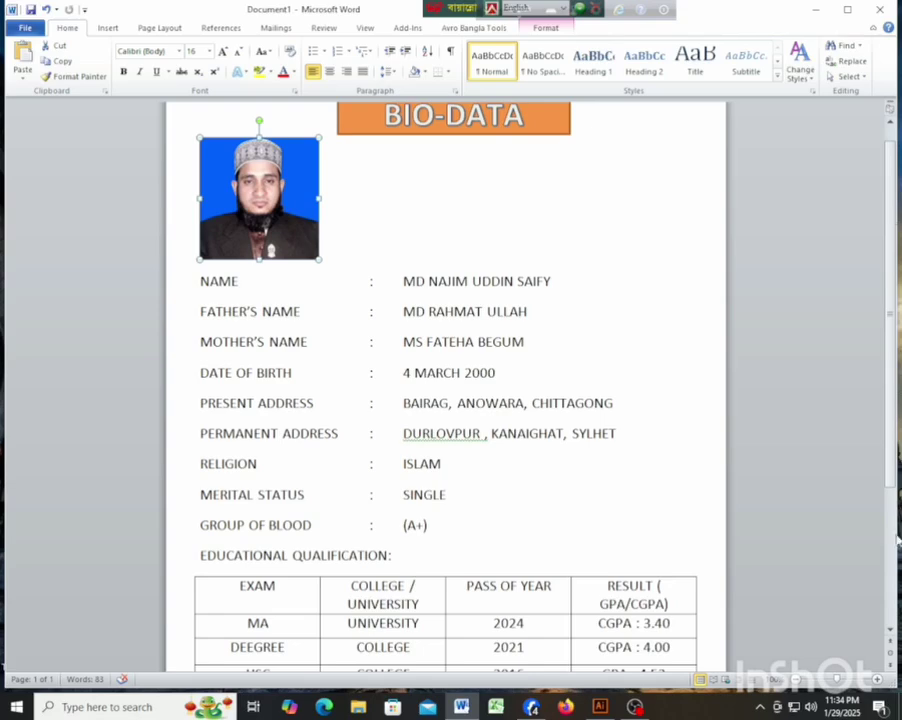
scroll(891, 632, down, 3)
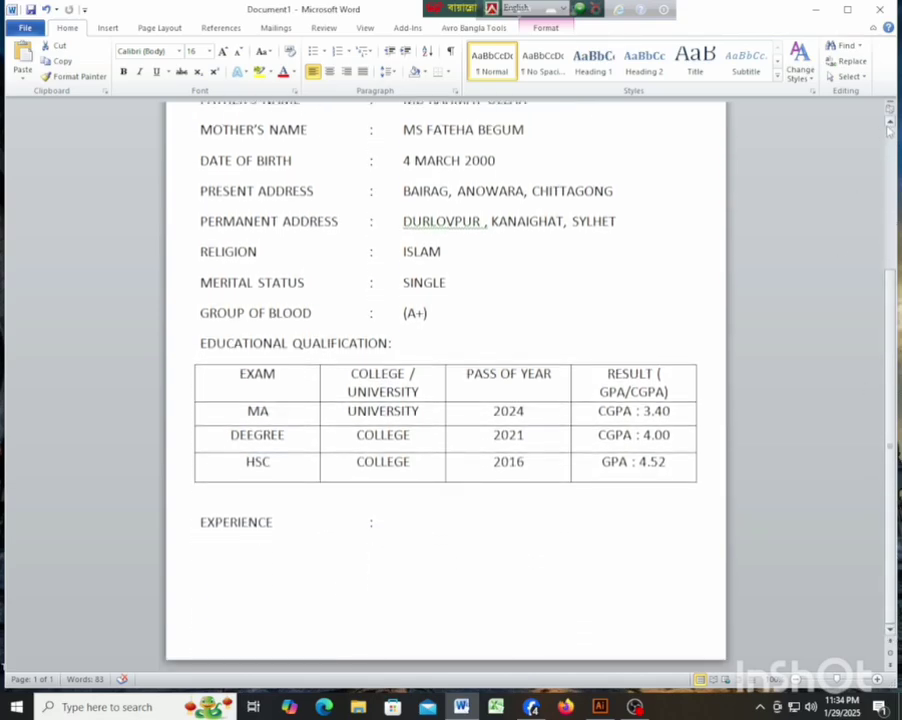
scroll(889, 125, up, 3)
scroll(889, 125, up, 4)
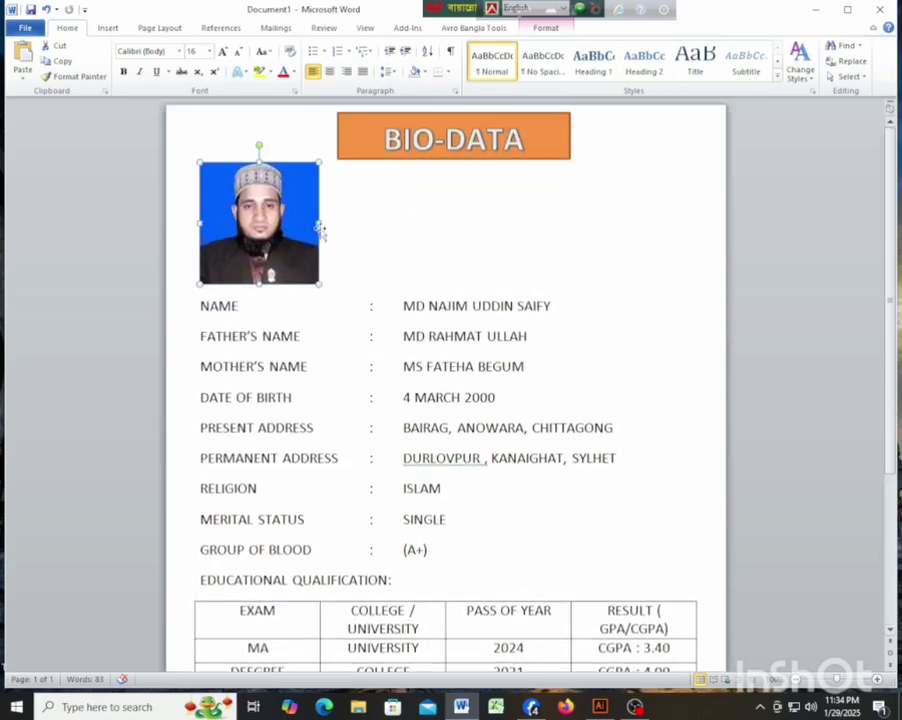
drag(319, 224, 711, 224)
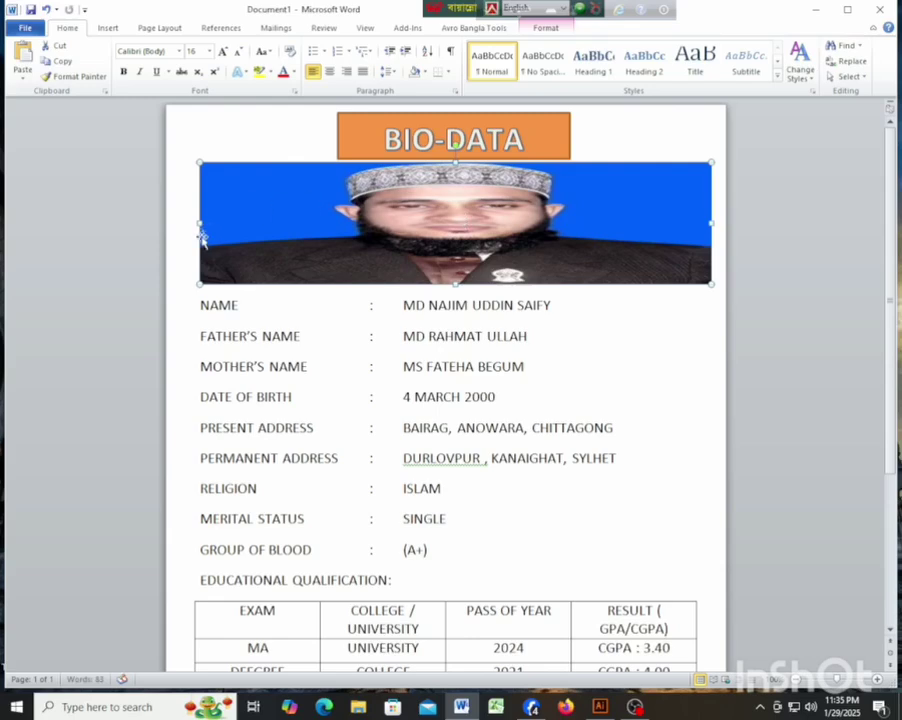
drag(198, 222, 590, 205)
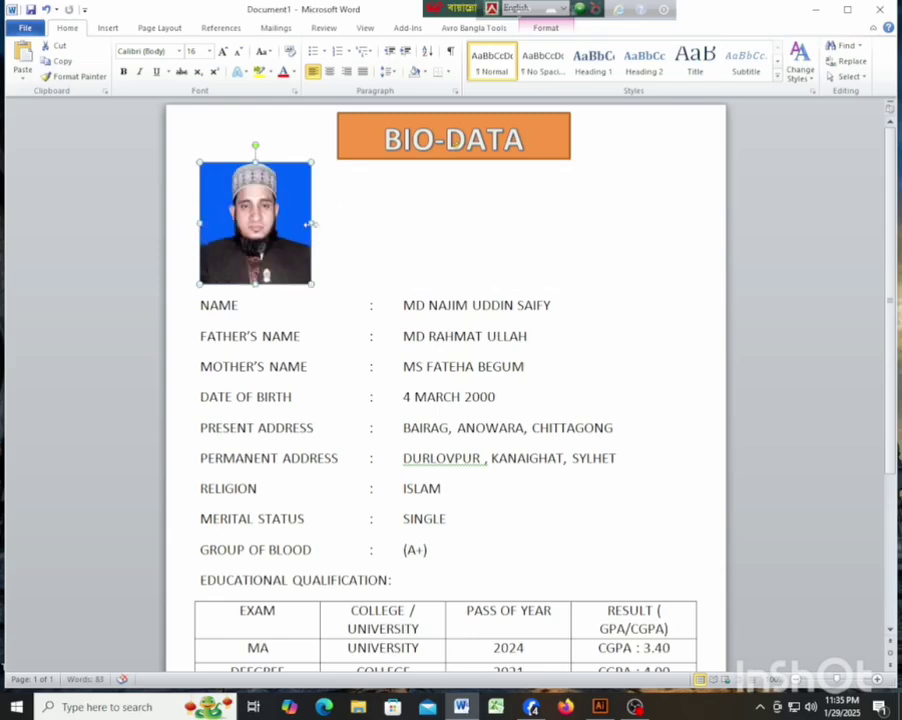
Step: Reduce the photo's width and height to a small, narrow portrait above the NAME line
drag(311, 223, 634, 228)
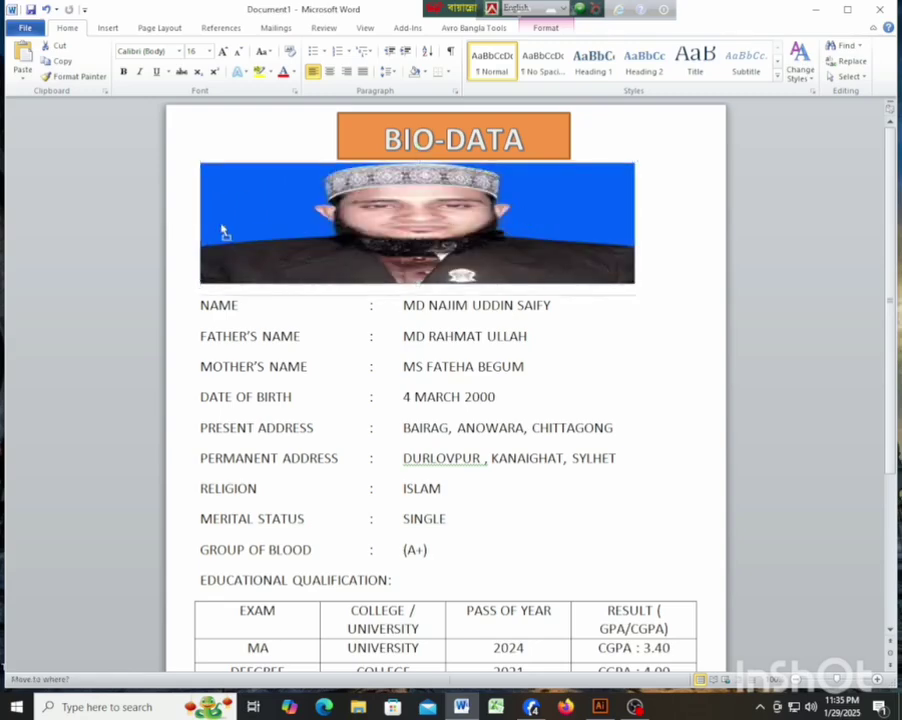
drag(221, 230, 558, 232)
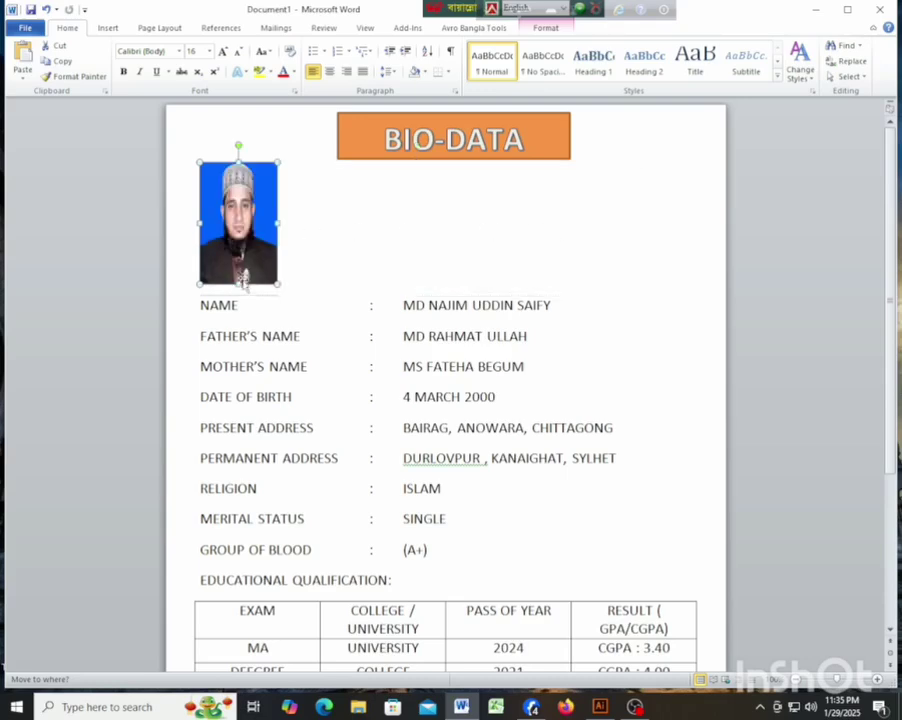
drag(273, 256, 274, 247)
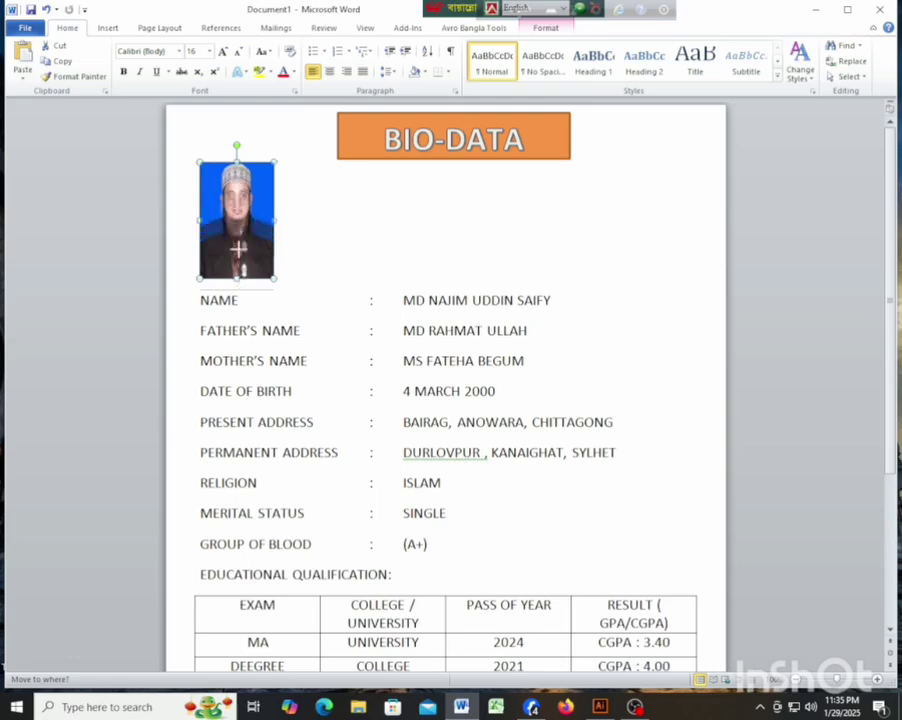
drag(237, 280, 237, 248)
click(309, 223)
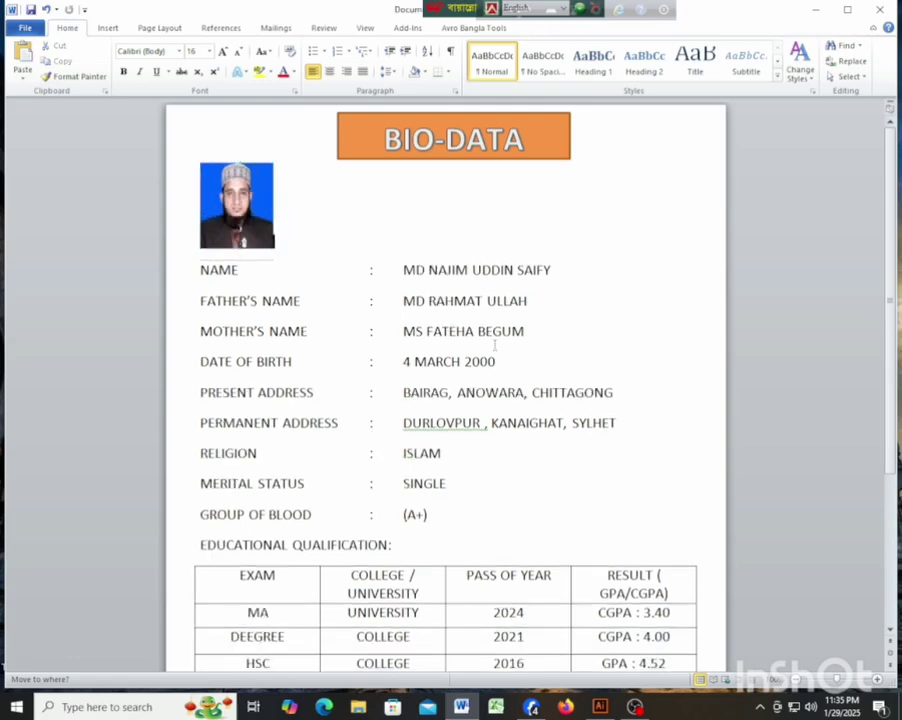
click(259, 258)
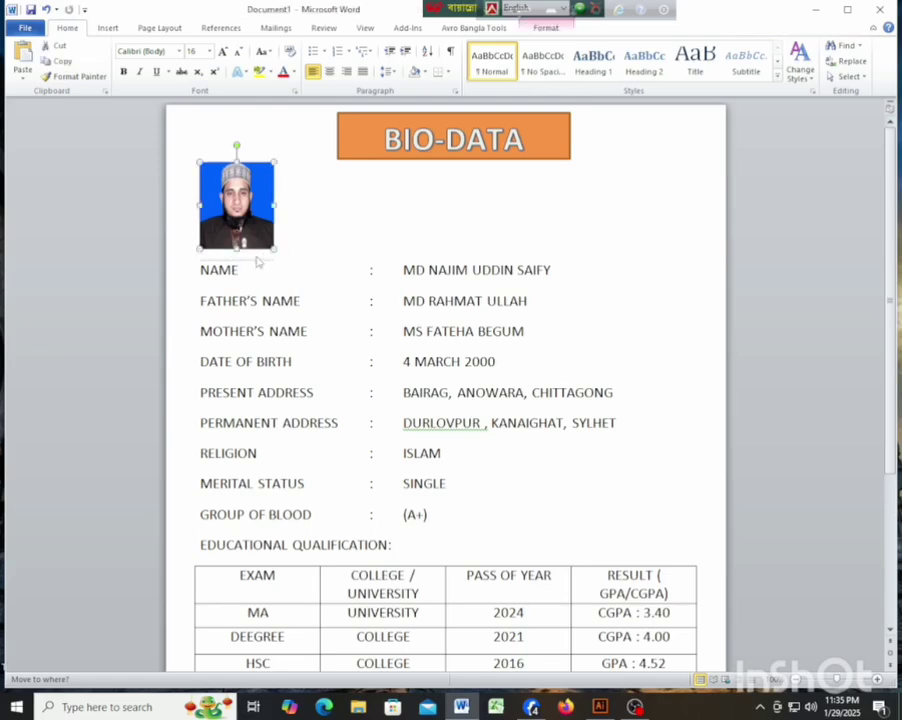
Step: Deselect the portrait photo and save the document as a PDF named NAME in the Documents folder, with standard optimization and opening after publishing
click(184, 216)
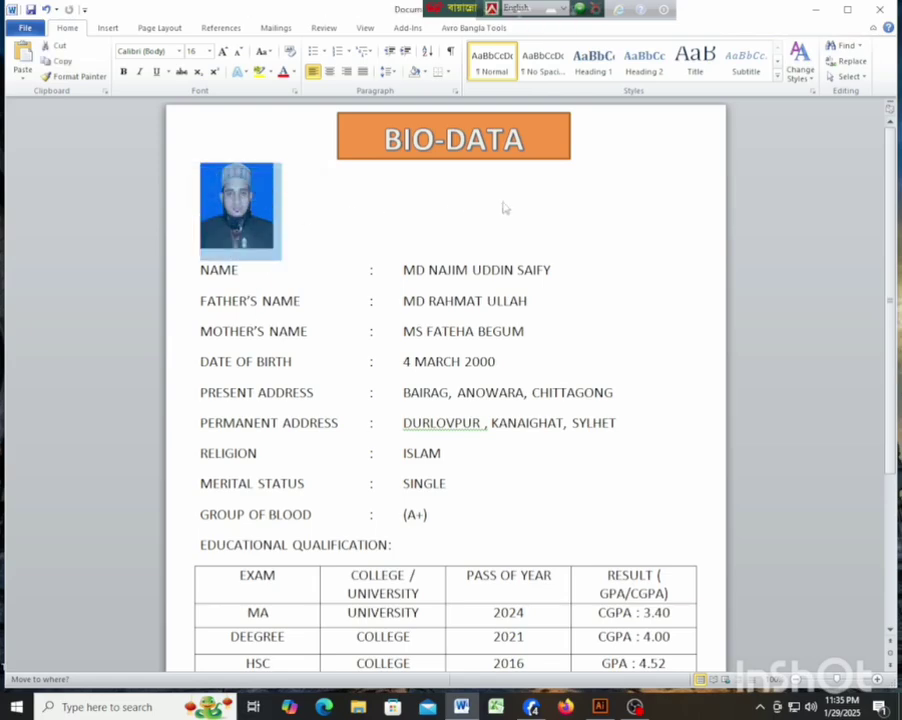
click(541, 204)
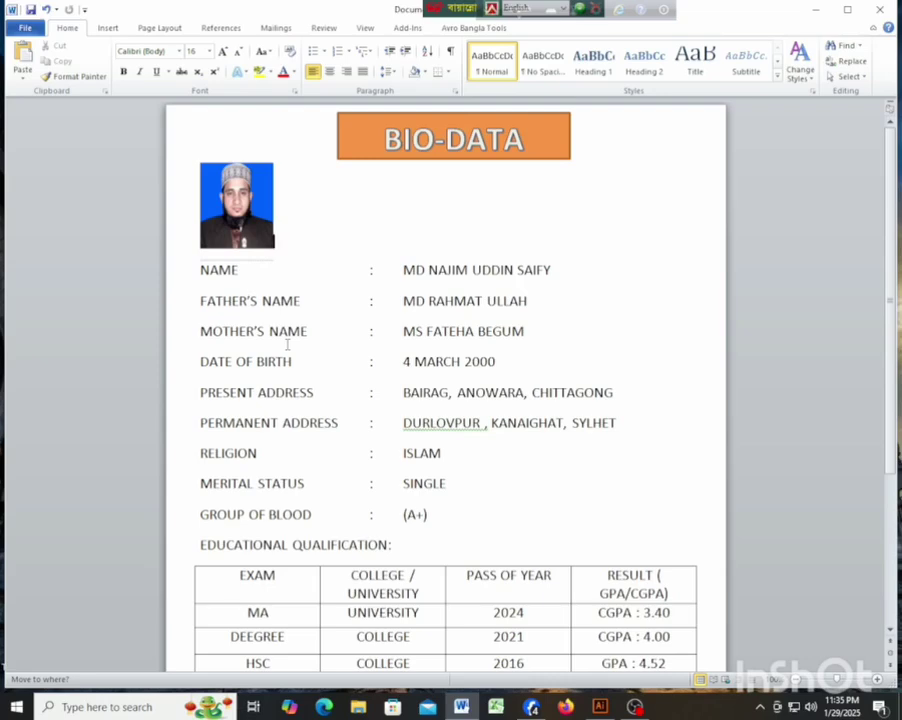
click(27, 28)
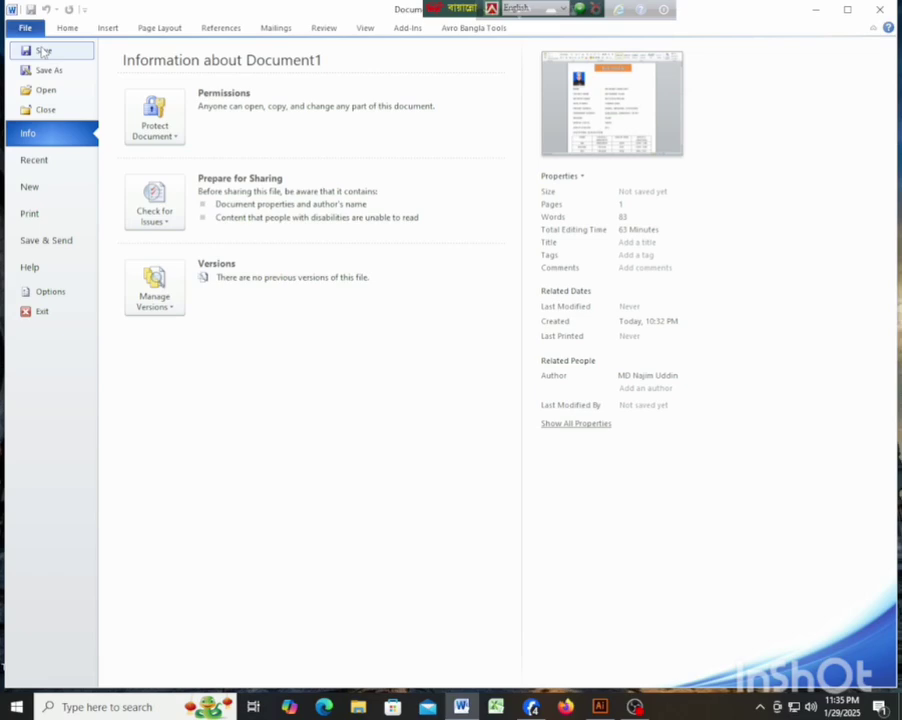
click(42, 51)
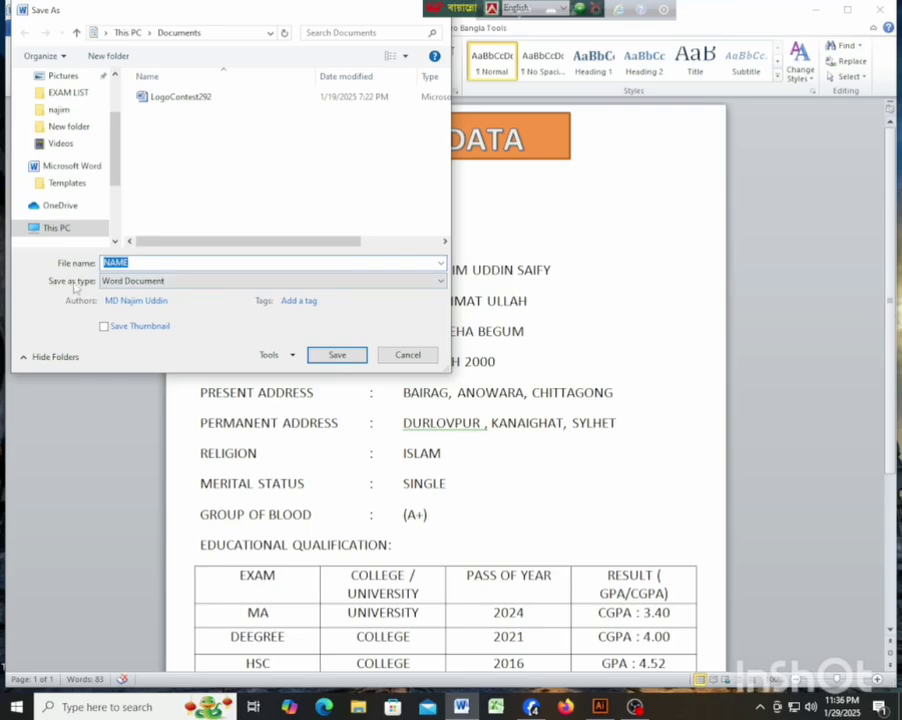
click(440, 281)
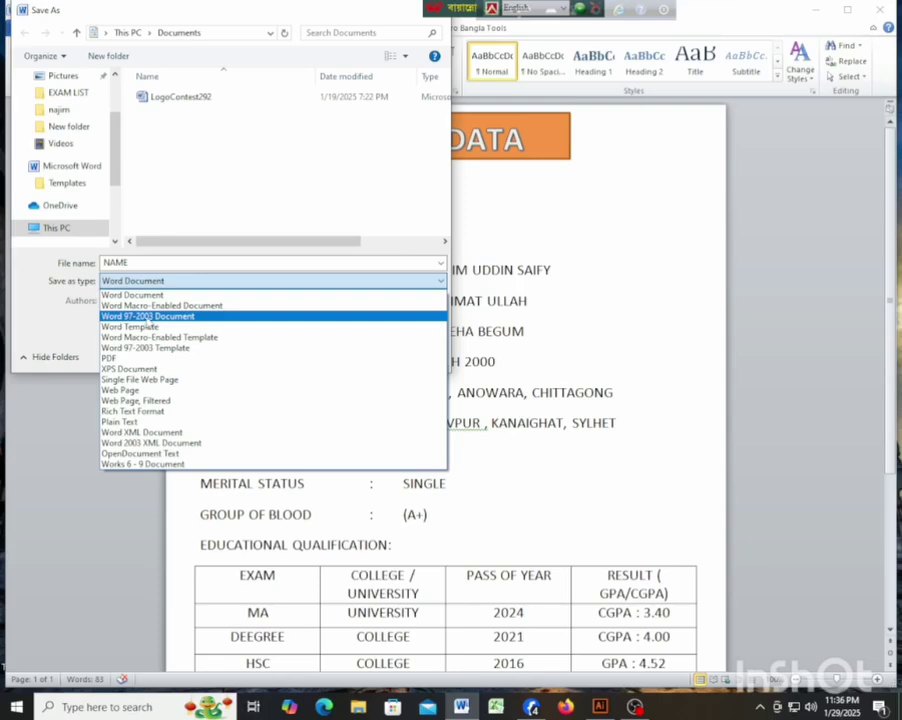
click(108, 358)
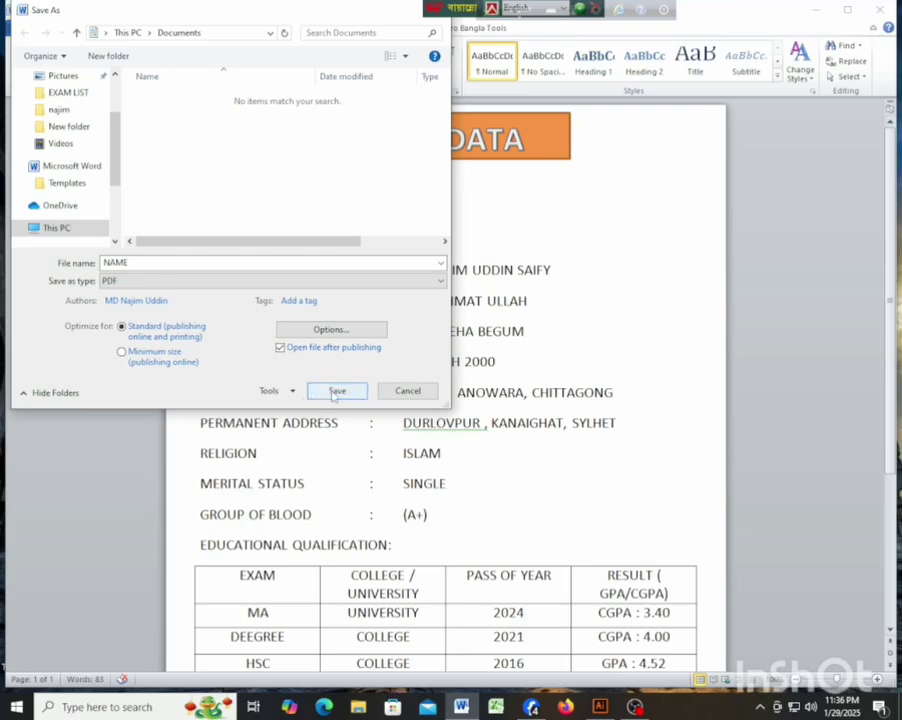
click(336, 391)
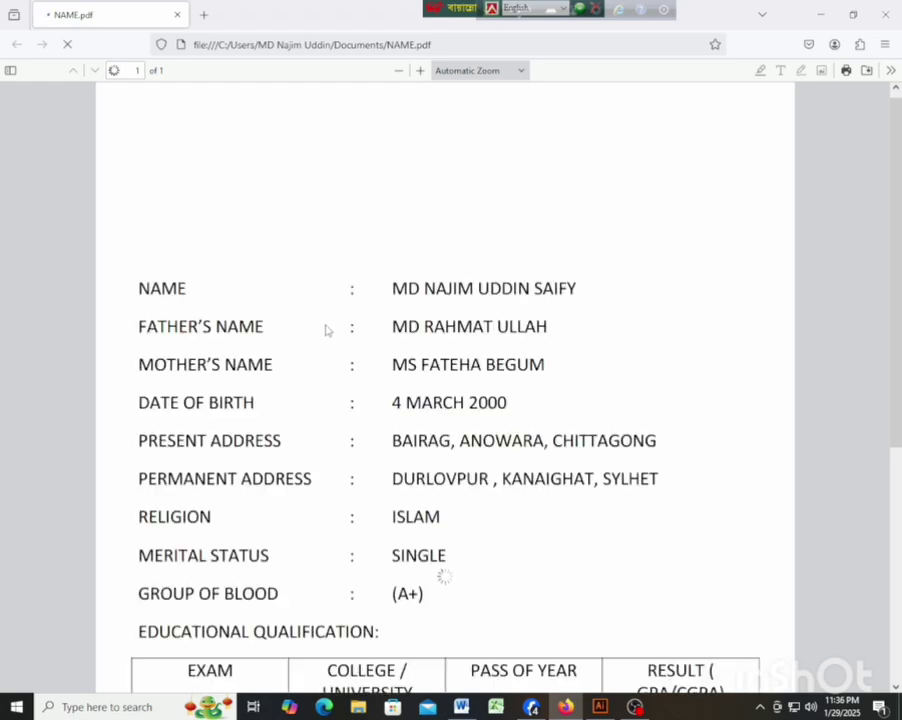
Step: Review the whole page of the exported NAME.pdf in Firefox, from the BIO-DATA title and photo to the EXPERIENCE line
scroll(394, 316, down, 2)
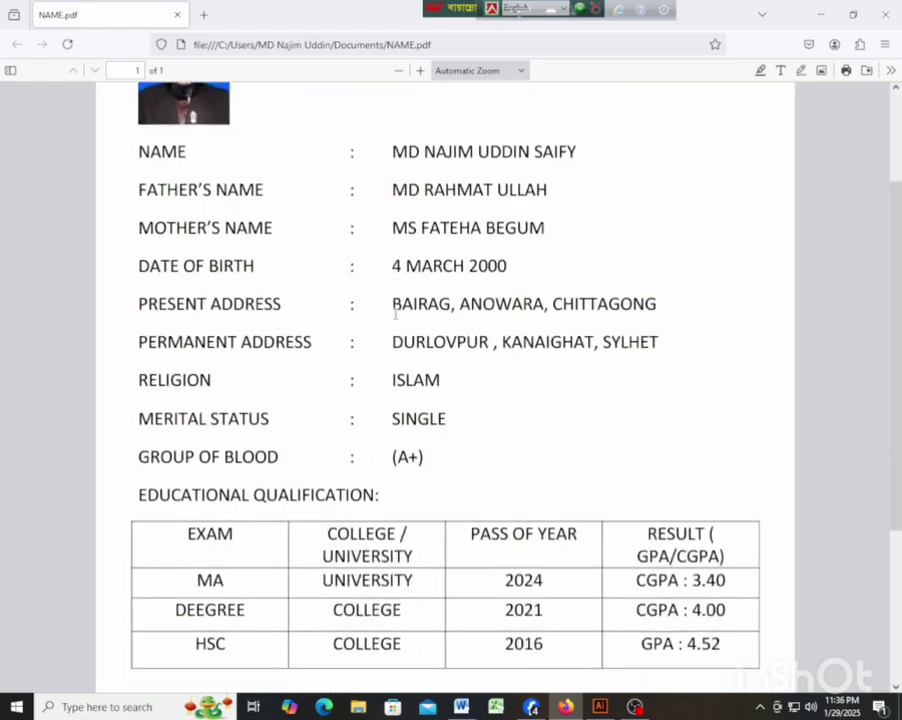
scroll(659, 211, up, 3)
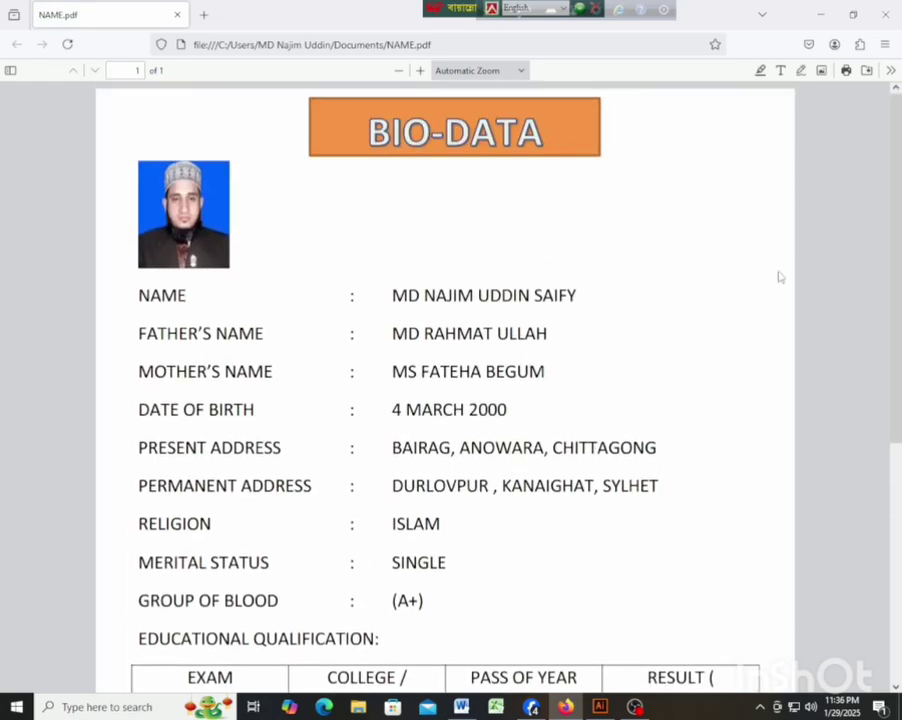
scroll(893, 686, down, 3)
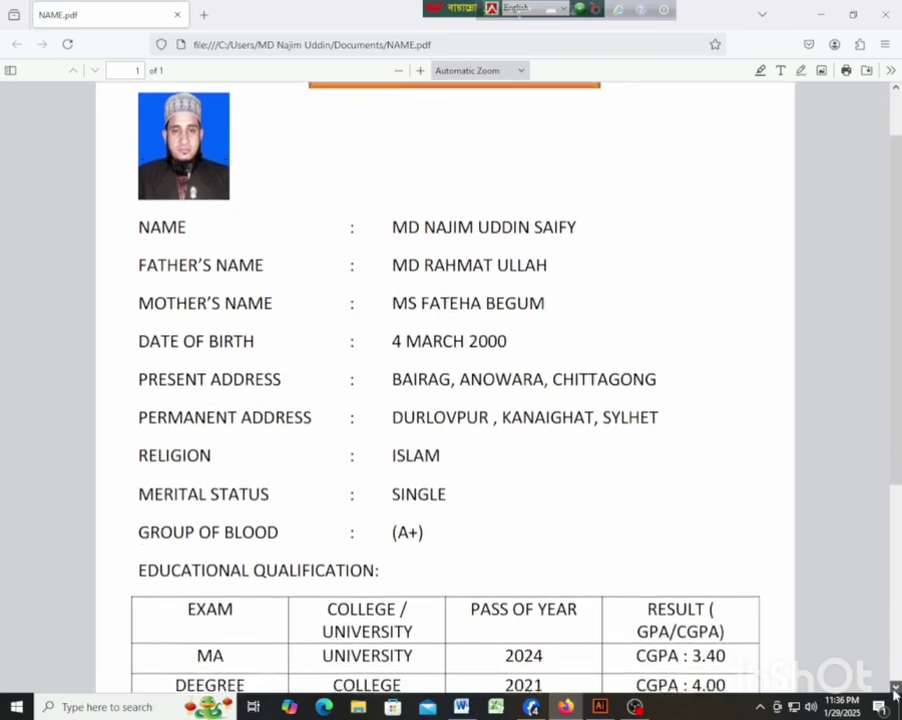
scroll(895, 690, down, 5)
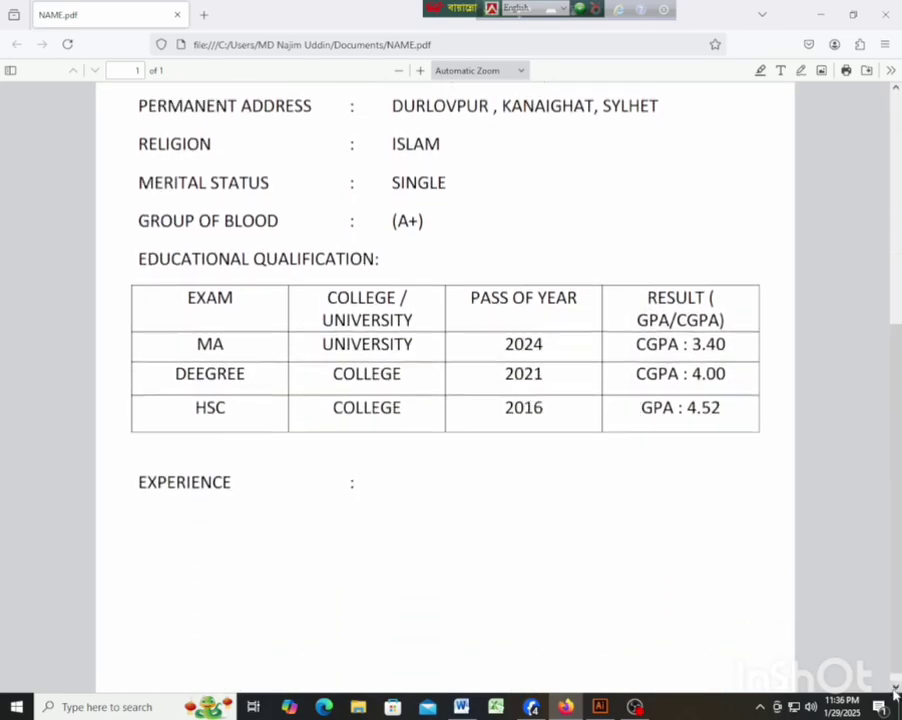
scroll(896, 88, up, 3)
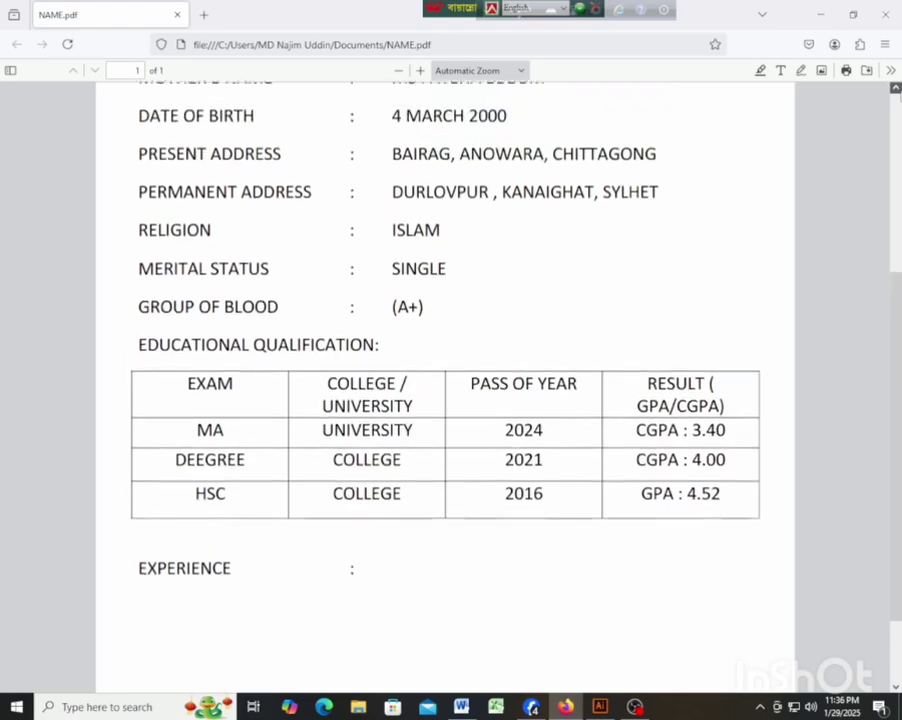
scroll(896, 88, up, 4)
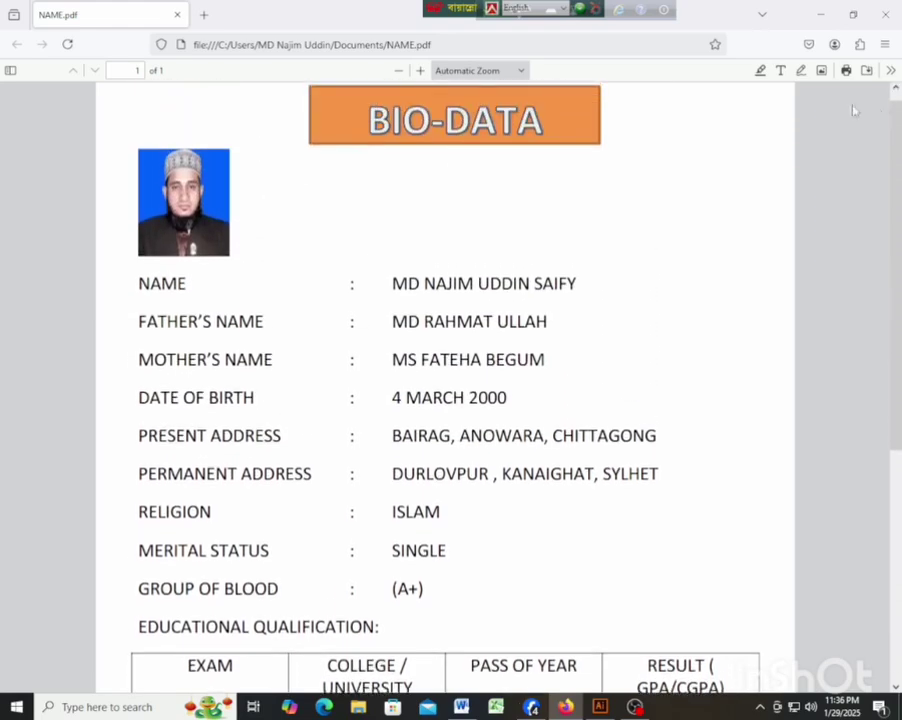